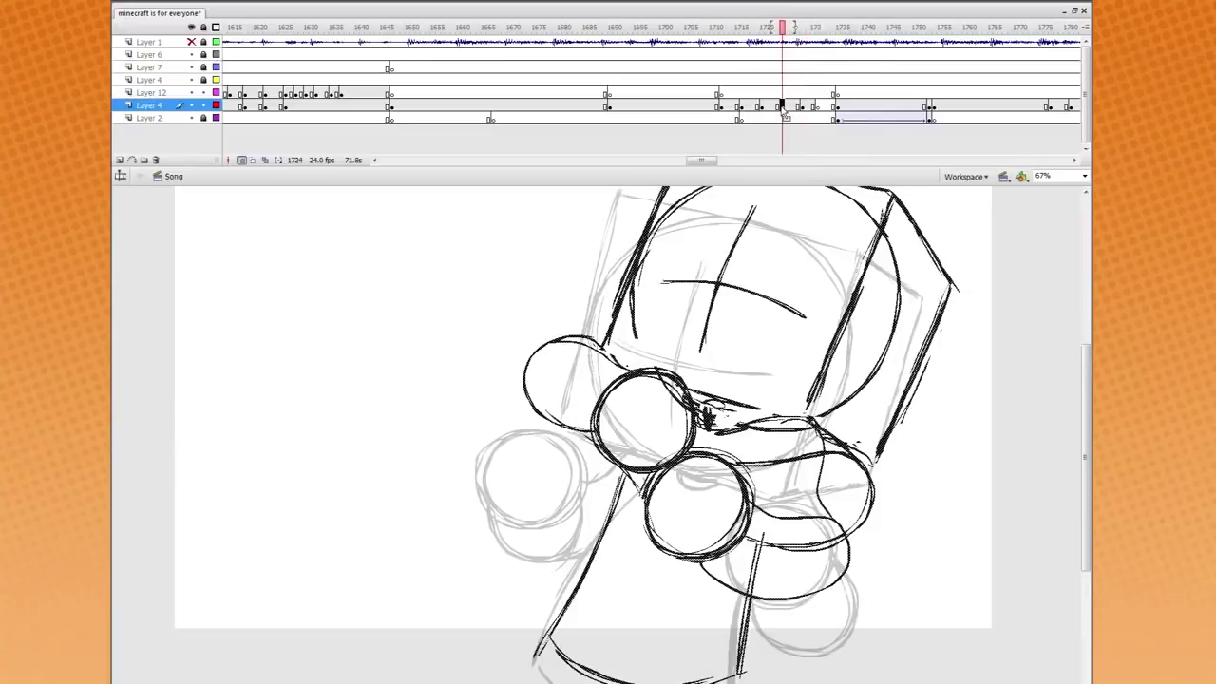
Redraw the right-hand arm on frame 1724 of Layer 4 with a rounded forearm curving behind the lower fist and a smaller shoulder
{"action": "mouse_move", "coordinate": [785, 114]}
{"action": "left_mouse_down"}
{"action": "mouse_move", "coordinate": [841, 67]}
{"action": "mouse_move", "coordinate": [795, 105]}
{"action": "mouse_move", "coordinate": [771, 106]}
{"action": "mouse_move", "coordinate": [751, 76]}
{"action": "mouse_move", "coordinate": [782, 107]}
{"action": "left_mouse_up"}
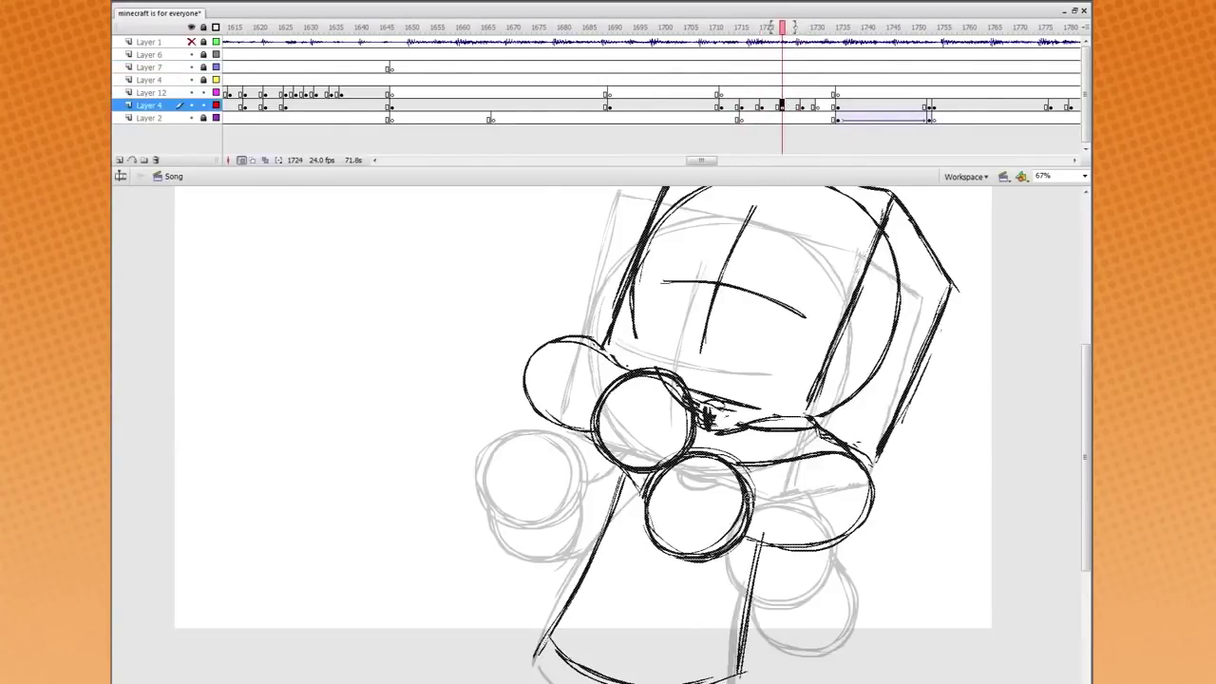
{"action": "left_click_drag", "start_coordinate": [816, 458], "coordinate": [820, 509]}
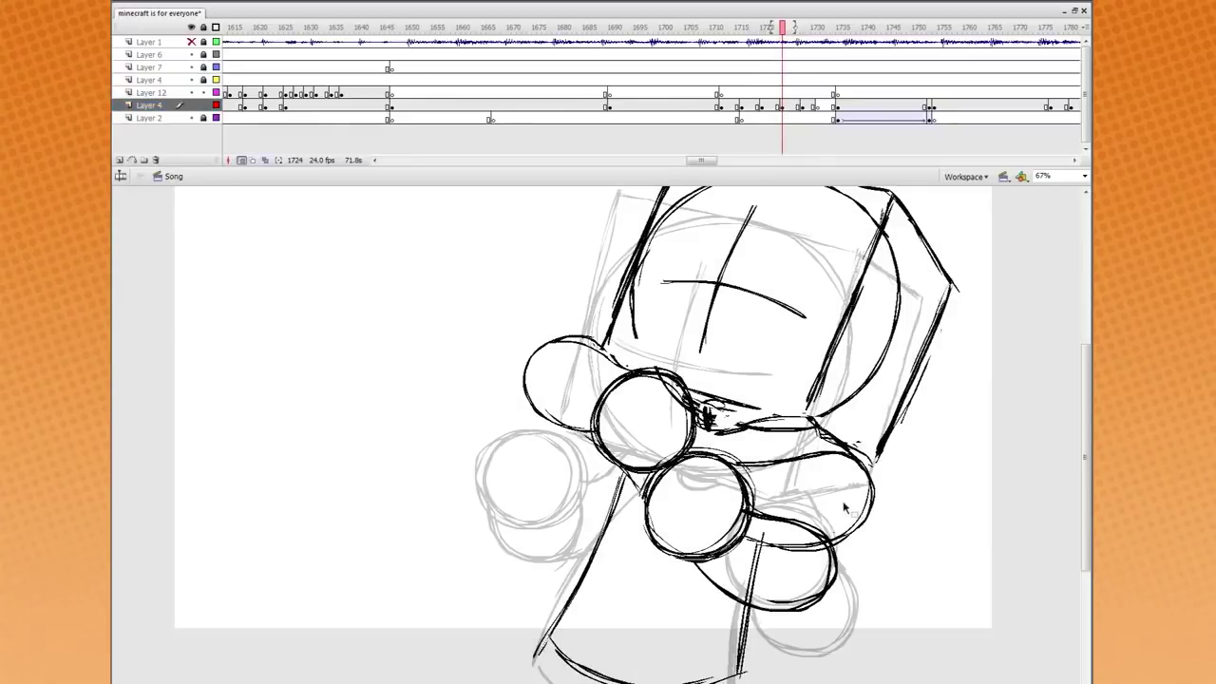
{"action": "key", "text": "ctrl+z"}
{"action": "left_click_drag", "start_coordinate": [703, 559], "coordinate": [824, 582]}
{"action": "left_click_drag", "start_coordinate": [779, 511], "coordinate": [771, 595]}
{"action": "left_click_drag", "start_coordinate": [808, 508], "coordinate": [737, 605]}
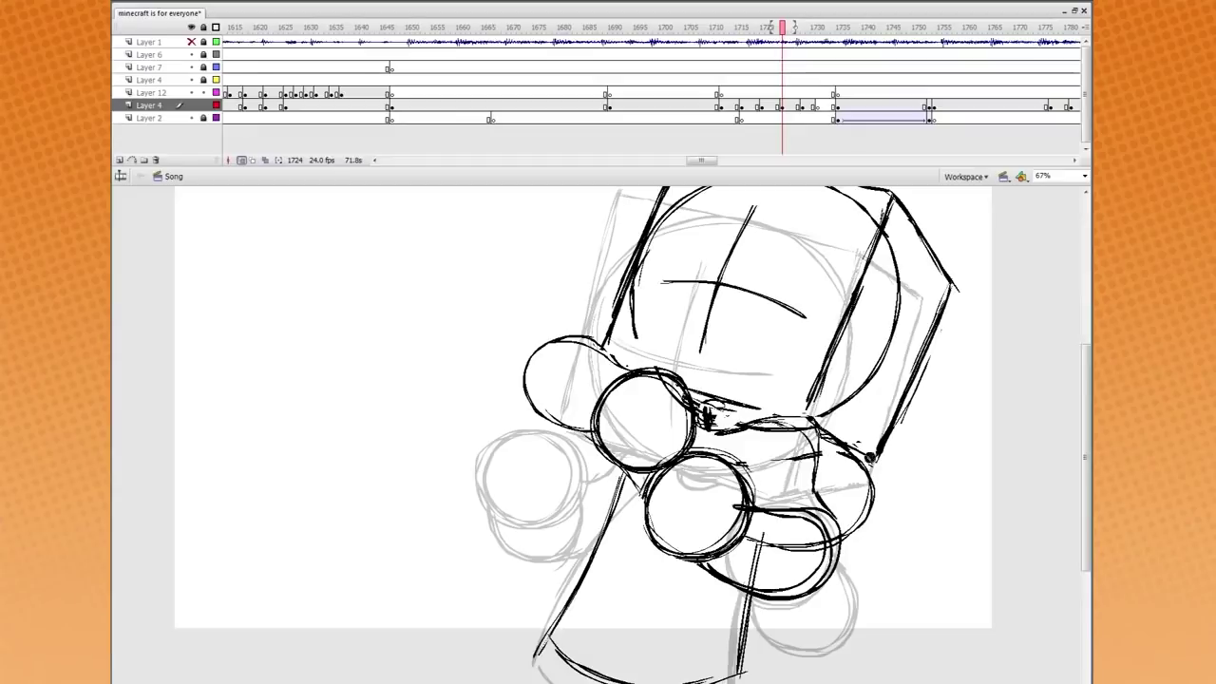
{"action": "key", "text": "ctrl+z"}
{"action": "left_click_drag", "start_coordinate": [813, 429], "coordinate": [814, 457]}
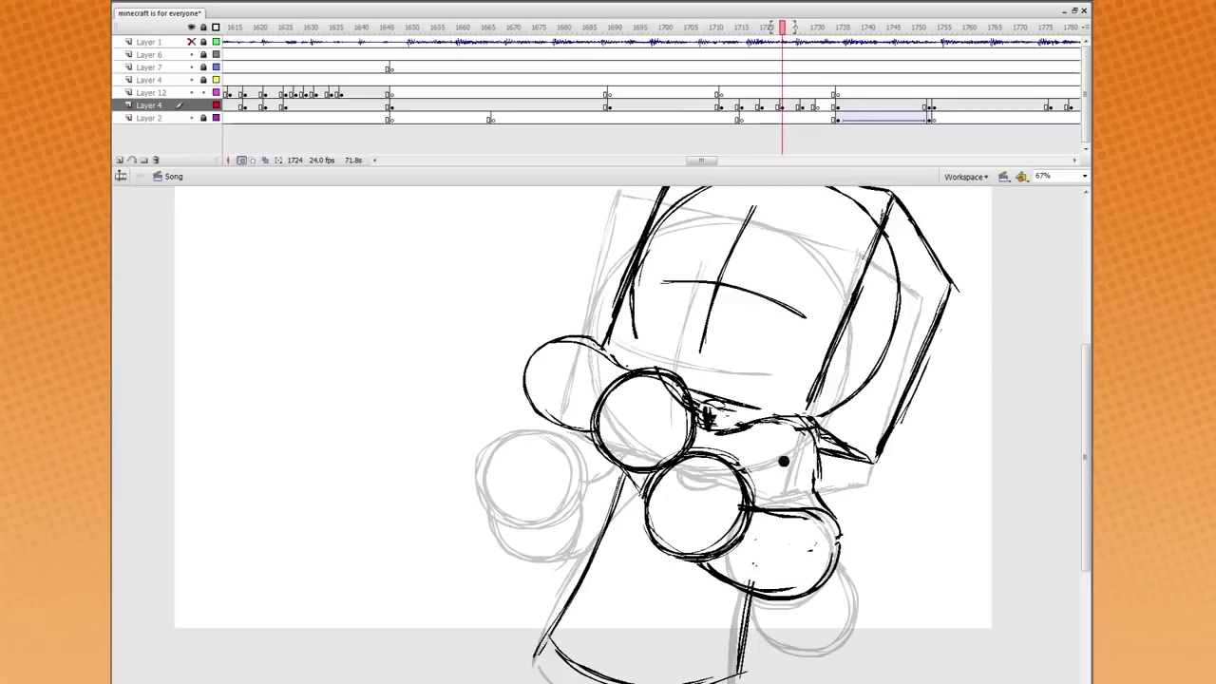
Try sketching a round lower fist beneath the bent arm on frame 1729 of Layer 4
{"action": "left_click", "coordinate": [752, 80]}
{"action": "left_click", "coordinate": [814, 80]}
{"action": "left_click", "coordinate": [806, 106]}
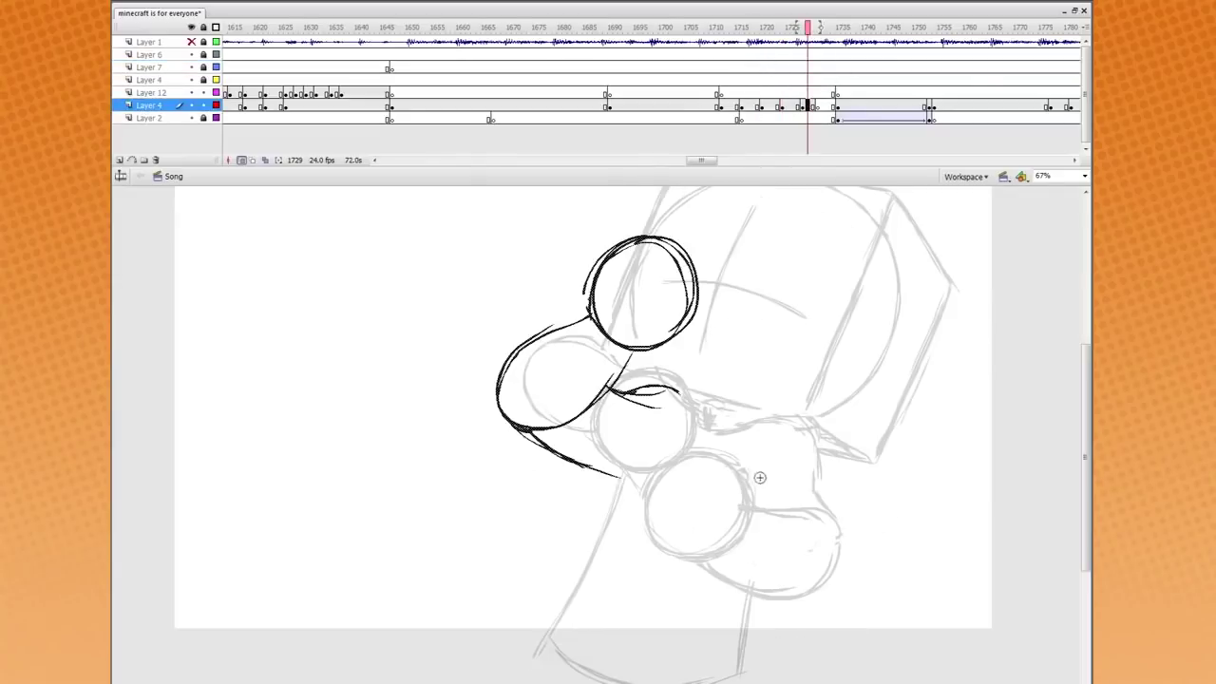
{"action": "left_click_drag", "start_coordinate": [556, 522], "coordinate": [576, 579]}
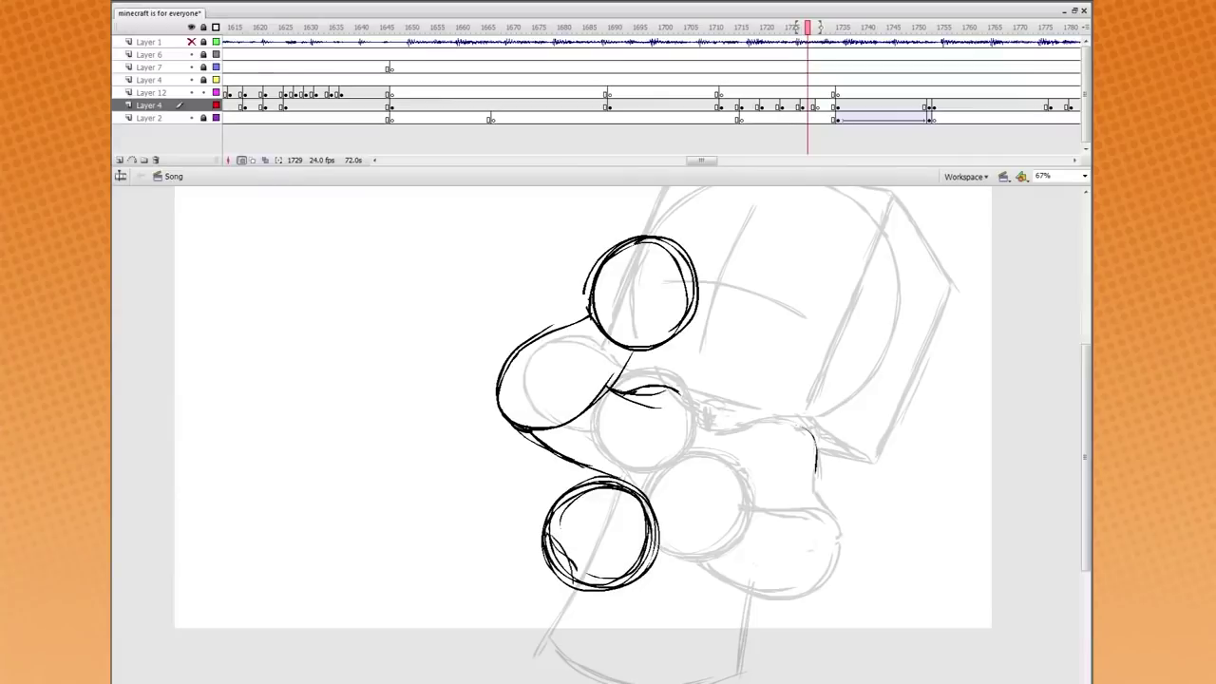
{"action": "left_click_drag", "start_coordinate": [544, 539], "coordinate": [620, 599]}
{"action": "key", "text": "ctrl+z"}
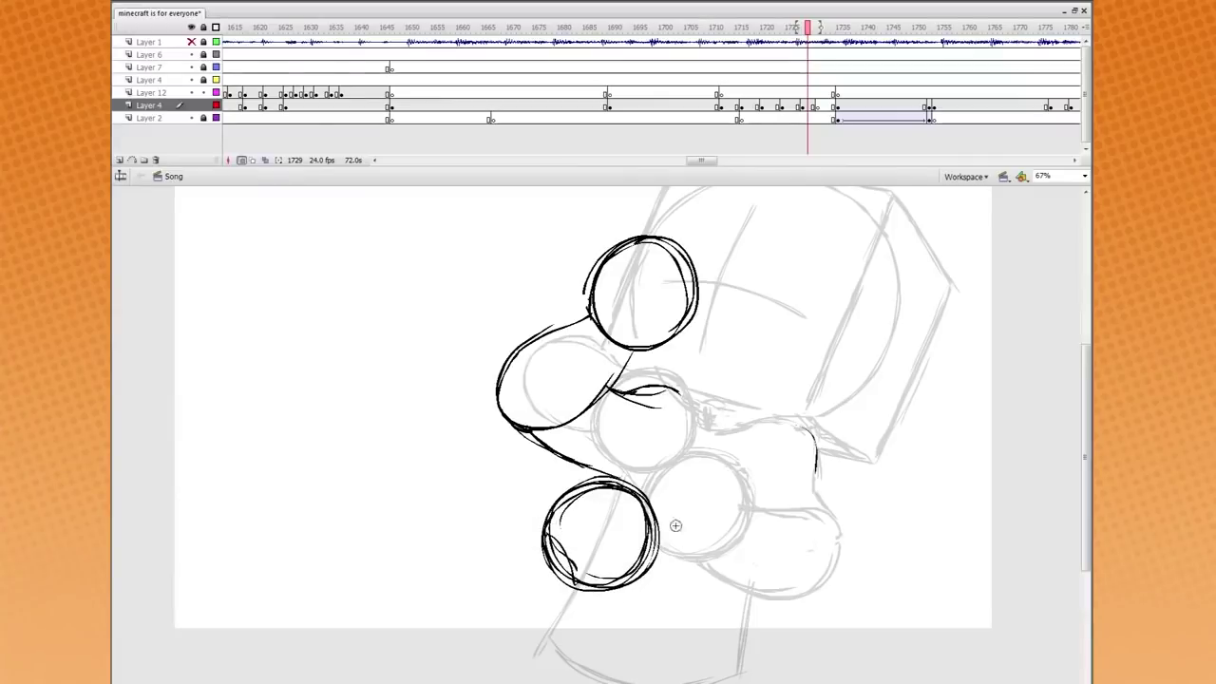
Try a lower arm on frame 1729 with the fist shifted left and a long forearm reaching back to the right shoulder
{"action": "key", "text": "ctrl+z"}
{"action": "mouse_move", "coordinate": [668, 481]}
{"action": "left_mouse_down"}
{"action": "mouse_move", "coordinate": [510, 608]}
{"action": "mouse_move", "coordinate": [532, 570]}
{"action": "mouse_move", "coordinate": [597, 523]}
{"action": "mouse_move", "coordinate": [594, 572]}
{"action": "left_mouse_up"}
{"action": "key", "text": "ctrl+z"}
{"action": "left_click_drag", "start_coordinate": [722, 445], "coordinate": [700, 480]}
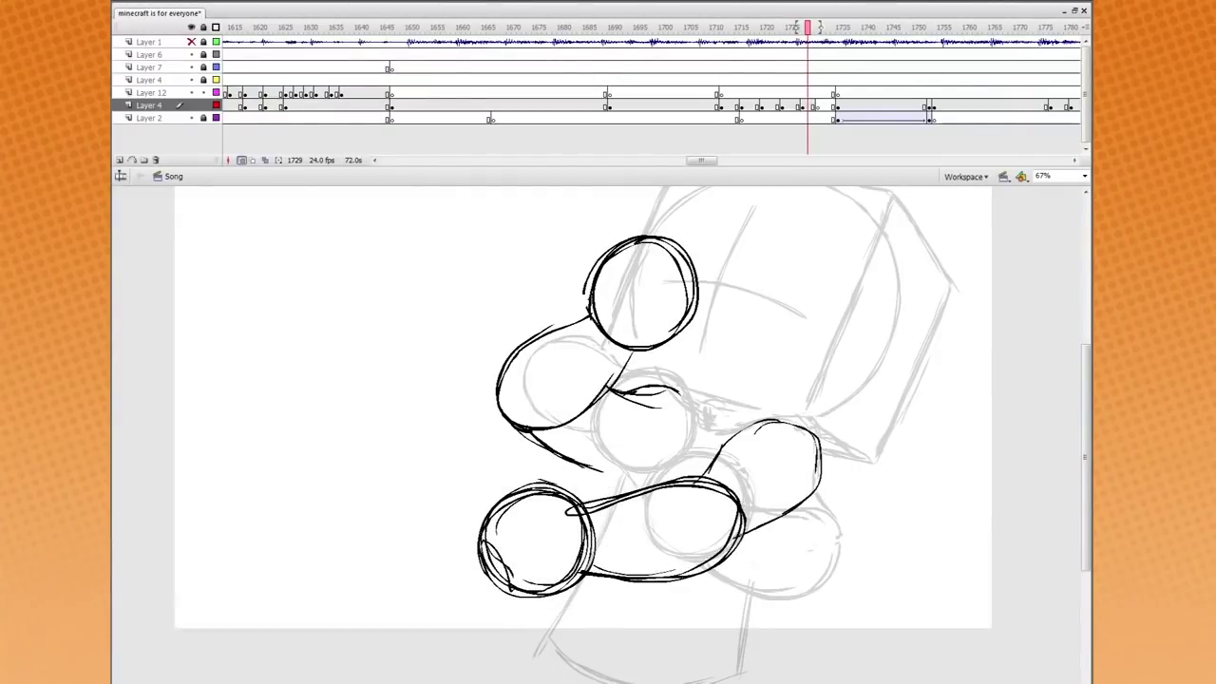
Compare the neighbouring poses and sketch a low round fist with a short forearm on frame 1729 of Layer 4
{"action": "left_click", "coordinate": [792, 68]}
{"action": "left_click", "coordinate": [803, 105]}
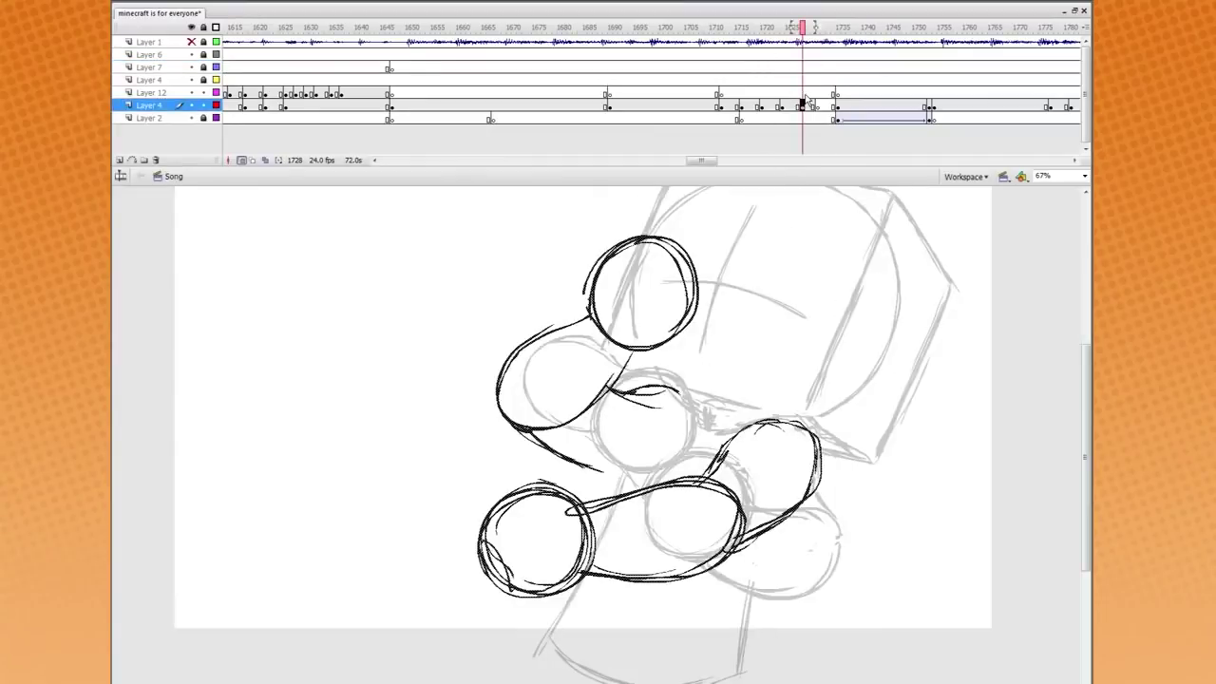
{"action": "key", "text": "comma"}
{"action": "left_click", "coordinate": [768, 82]}
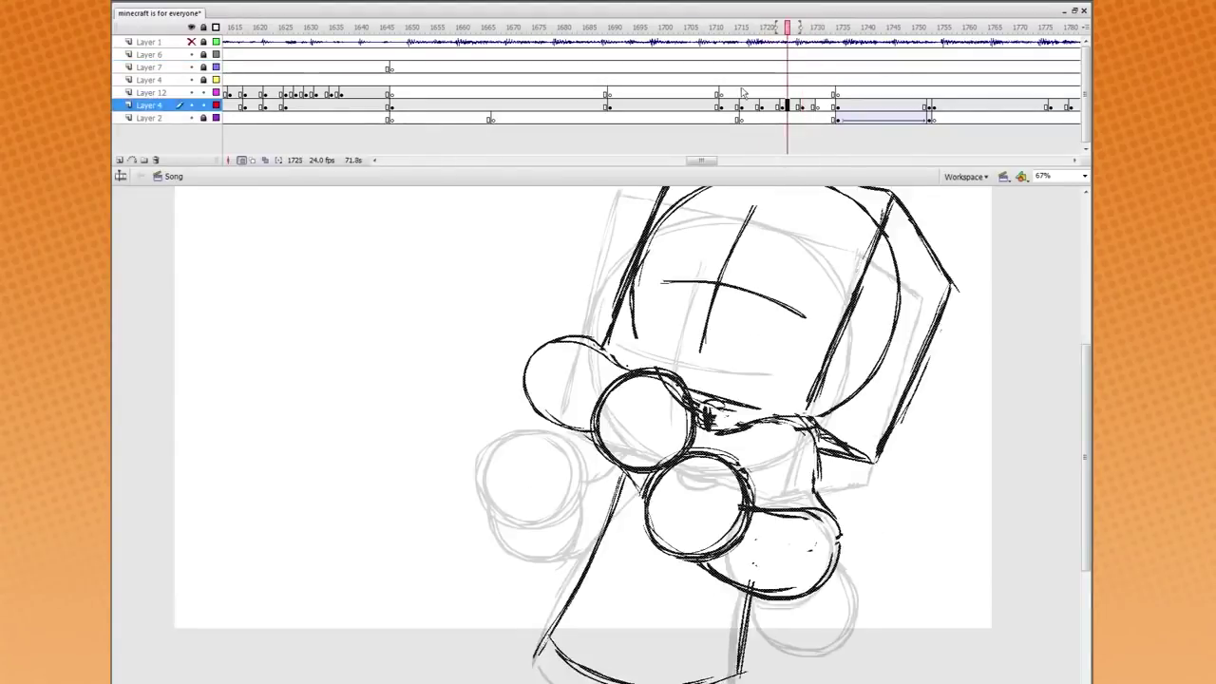
{"action": "key", "text": "comma"}
{"action": "key", "text": "comma"}
{"action": "left_click", "coordinate": [807, 105]}
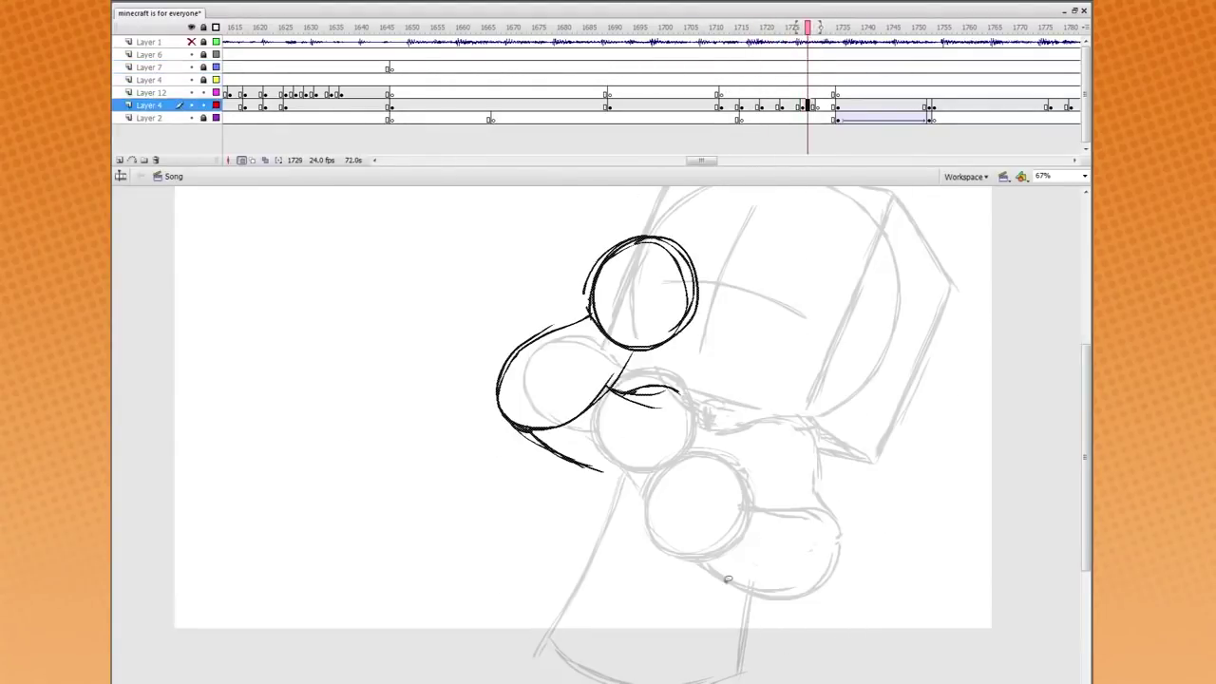
{"action": "left_click_drag", "start_coordinate": [756, 539], "coordinate": [836, 510]}
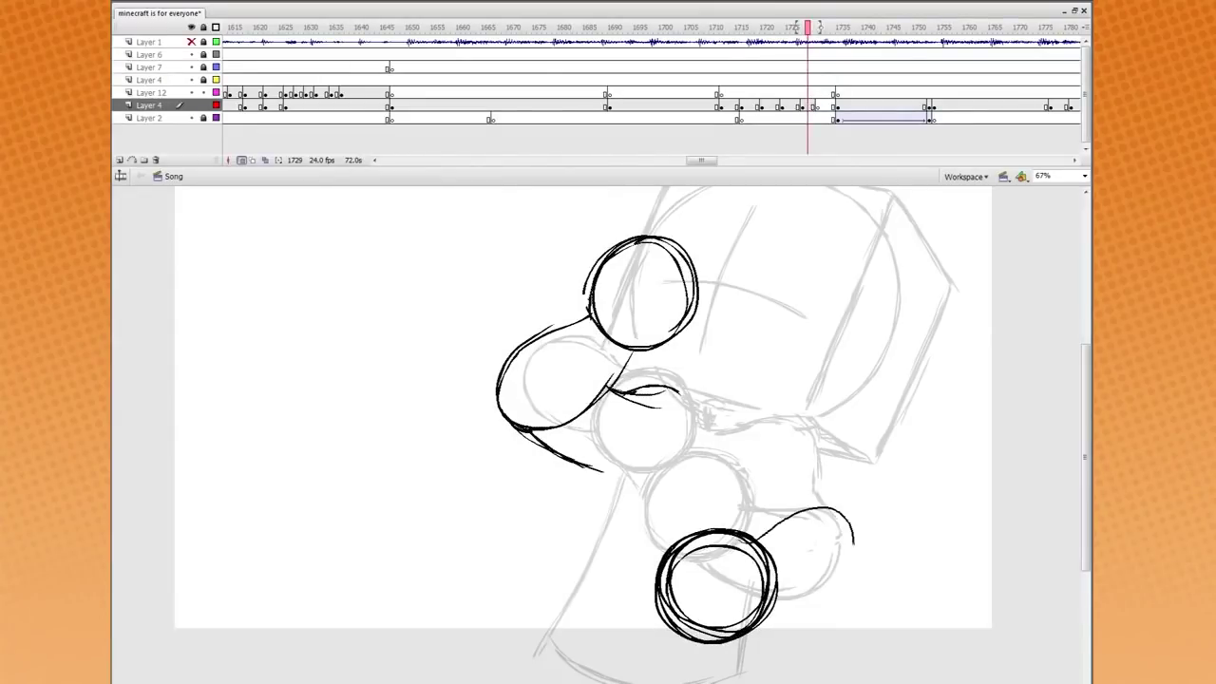
Complete the lower forearm on Layer 4 at frame 1728 and move the fist and forearm slightly right with Free Transform
{"action": "left_click", "coordinate": [763, 80]}
{"action": "left_click", "coordinate": [820, 80]}
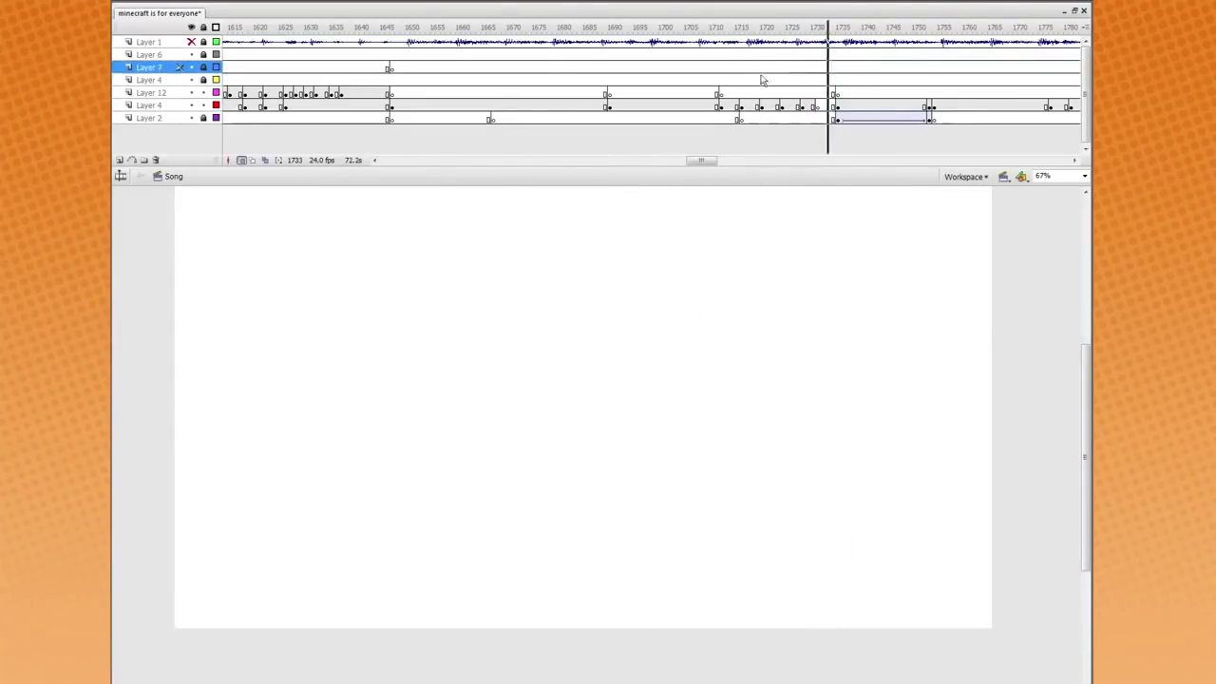
{"action": "left_click", "coordinate": [803, 106]}
{"action": "mouse_move", "coordinate": [627, 649]}
{"action": "left_mouse_down"}
{"action": "mouse_move", "coordinate": [746, 518]}
{"action": "mouse_move", "coordinate": [642, 654]}
{"action": "left_mouse_up"}
{"action": "key", "text": "q"}
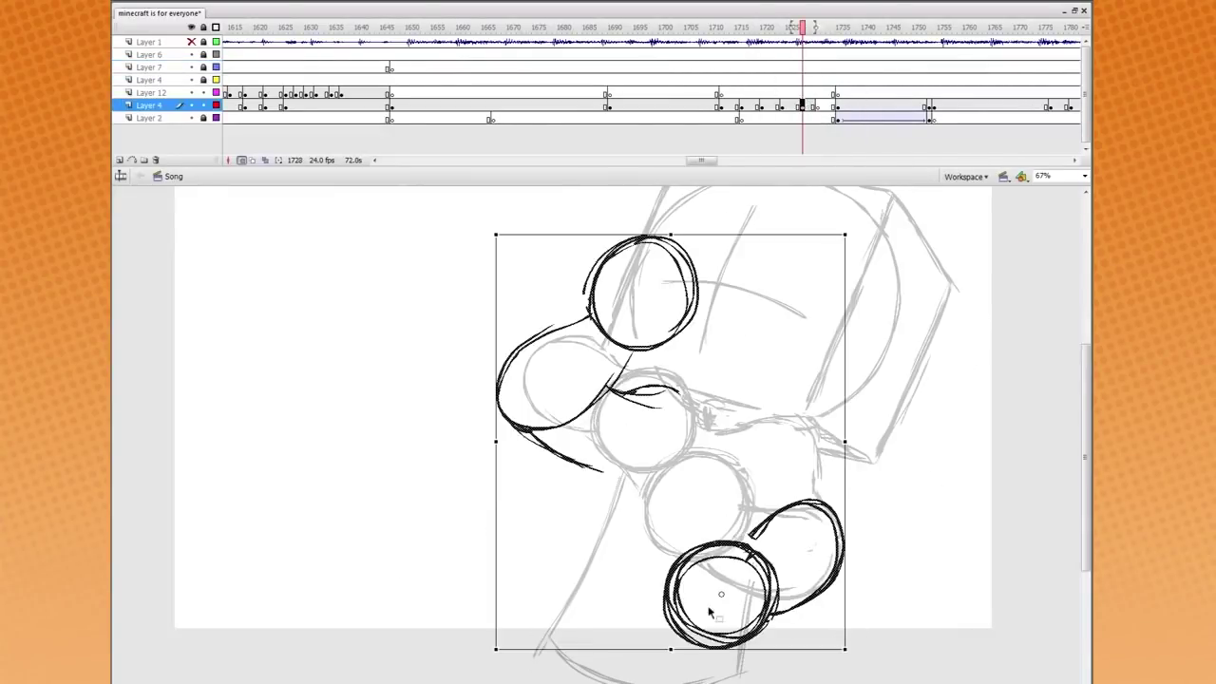
{"action": "left_click_drag", "start_coordinate": [709, 613], "coordinate": [895, 632]}
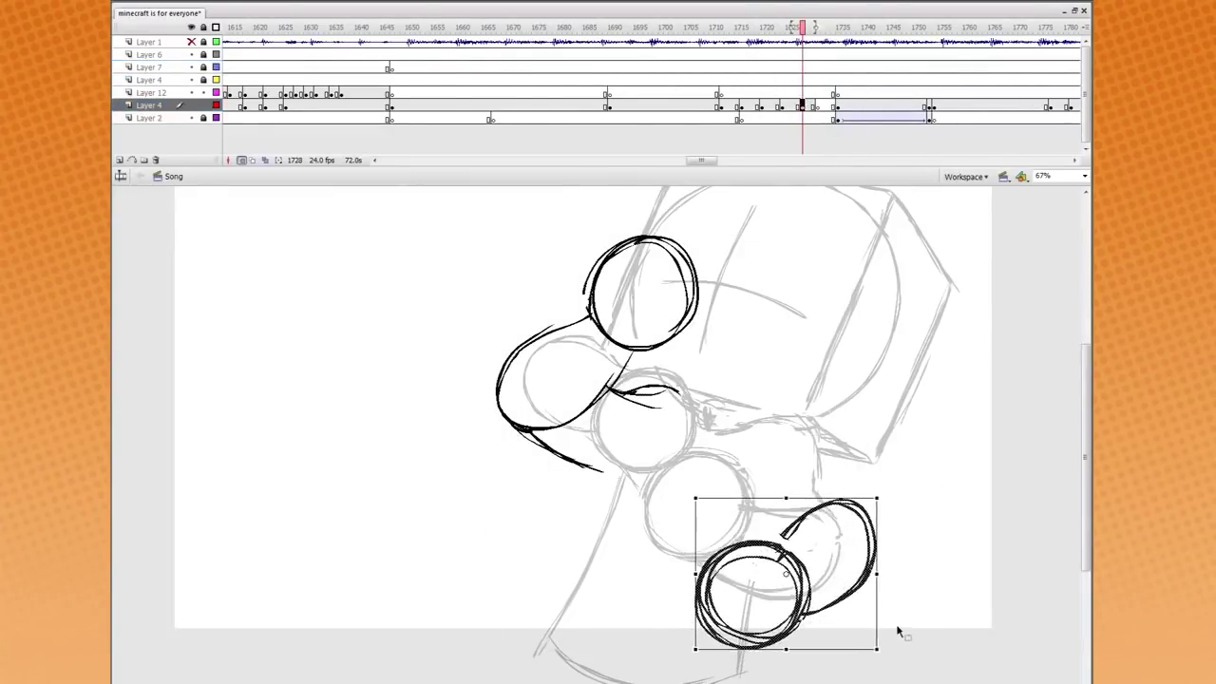
Rework the torso stroke ends beside the bent arm on frame 1729 and shift the whole sketch slightly down and left
{"action": "left_click", "coordinate": [742, 59]}
{"action": "mouse_move", "coordinate": [742, 59]}
{"action": "left_mouse_down"}
{"action": "mouse_move", "coordinate": [849, 59]}
{"action": "mouse_move", "coordinate": [731, 59]}
{"action": "left_mouse_up"}
{"action": "left_click", "coordinate": [807, 105]}
{"action": "left_click", "coordinate": [842, 443]}
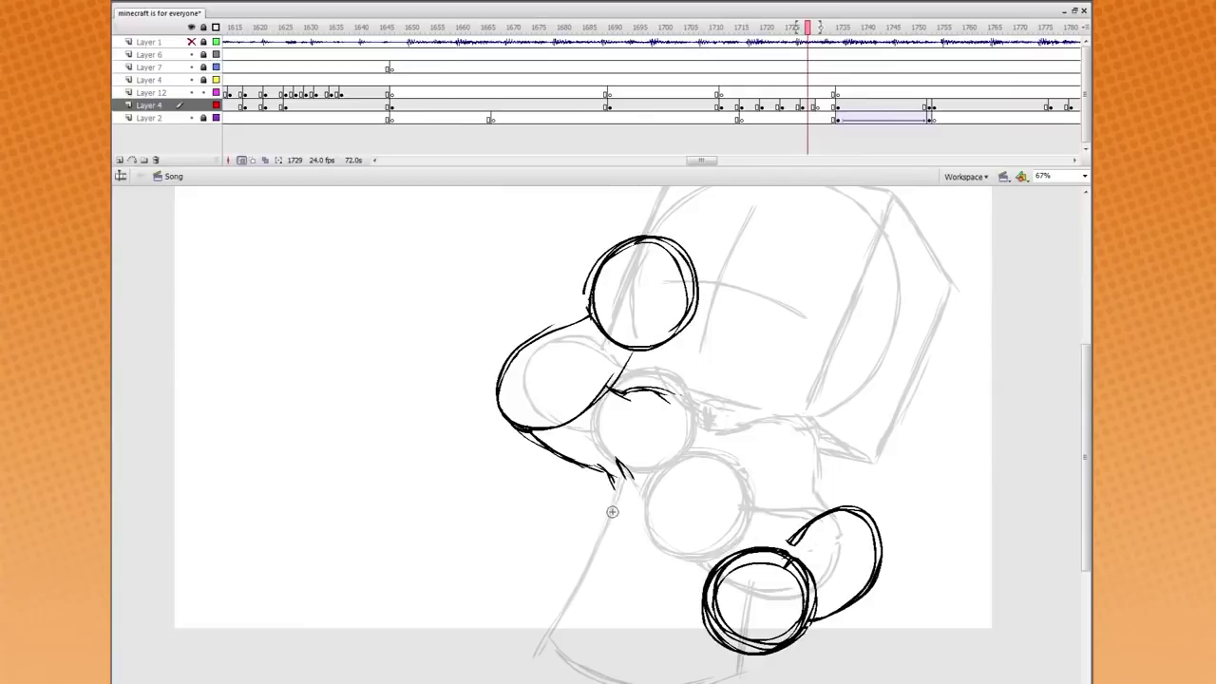
{"action": "left_click", "coordinate": [808, 106]}
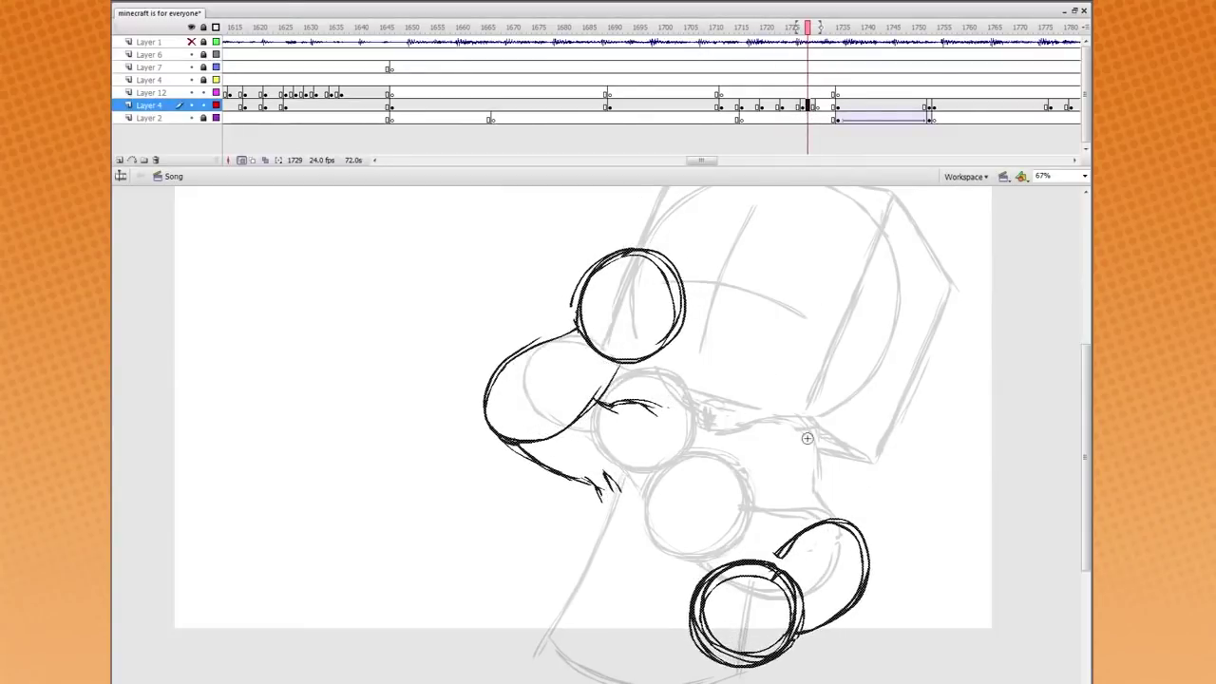
Sketch the round head with curved face guidelines beside the raised fist on frame 1729, redoing the first circle
{"action": "scroll", "coordinate": [900, 419], "scroll_direction": "up", "scroll_amount": 3}
{"action": "left_click_drag", "start_coordinate": [842, 465], "coordinate": [651, 428]}
{"action": "mouse_move", "coordinate": [817, 239]}
{"action": "left_mouse_down"}
{"action": "mouse_move", "coordinate": [662, 268]}
{"action": "mouse_move", "coordinate": [646, 304]}
{"action": "left_mouse_up"}
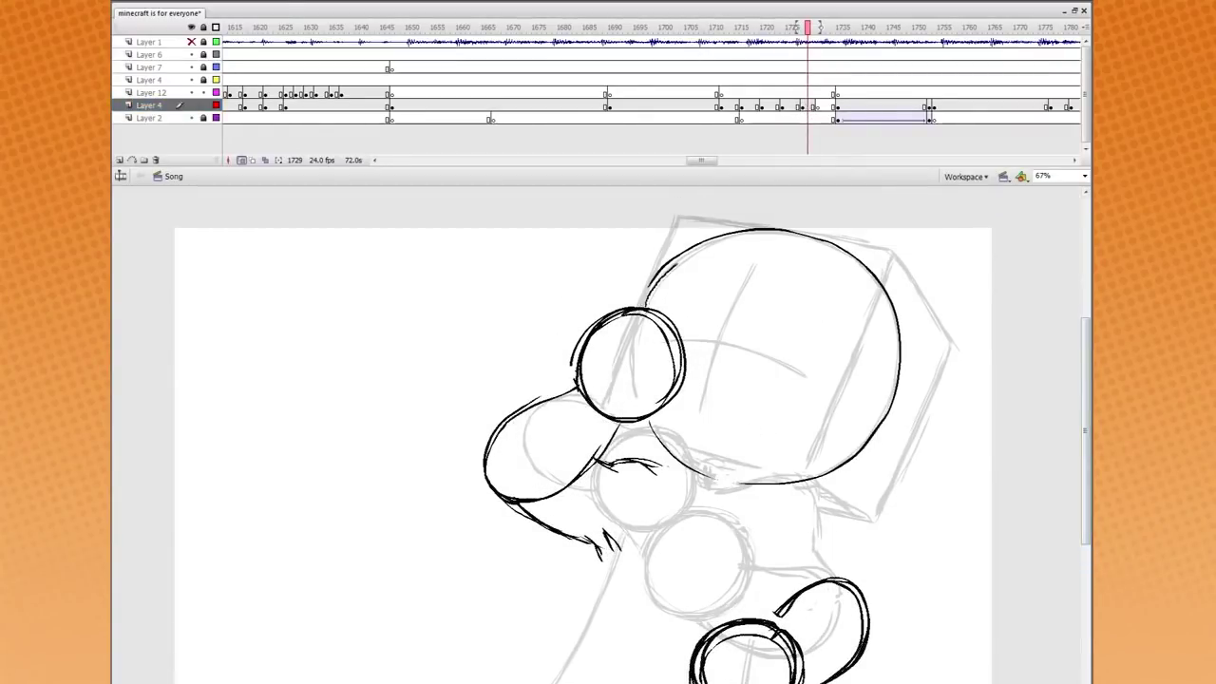
{"action": "key", "text": "ctrl+z"}
{"action": "left_click_drag", "start_coordinate": [817, 475], "coordinate": [878, 302]}
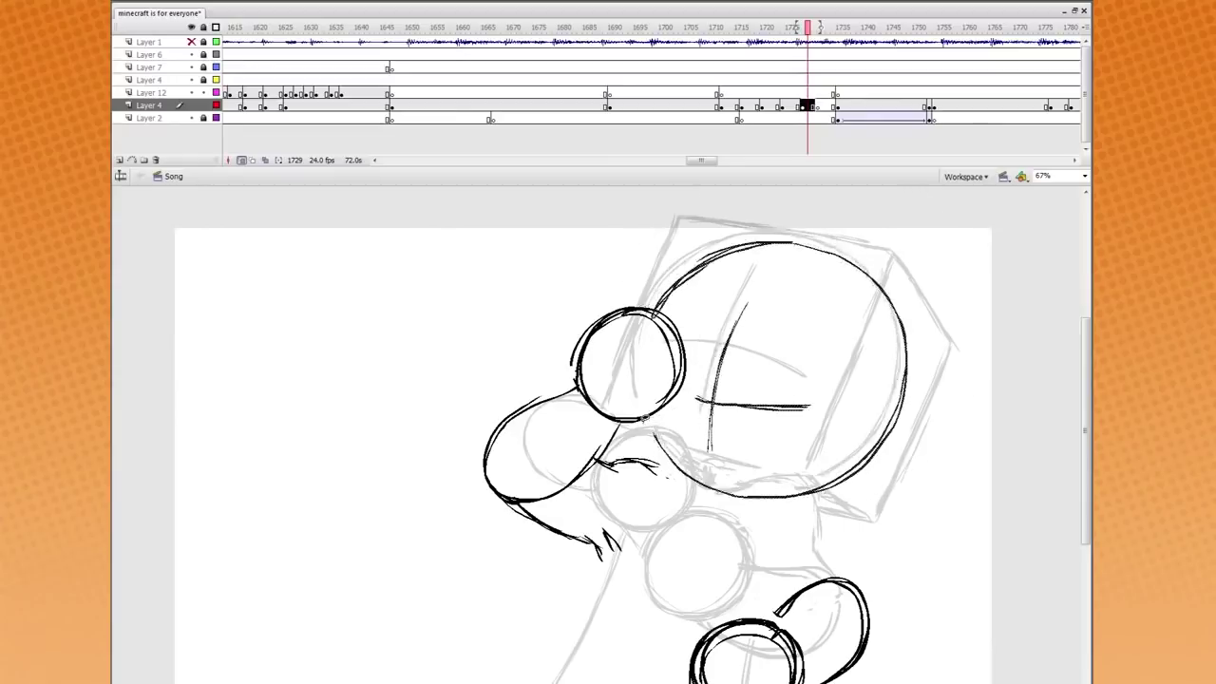
Rotate the head circle and its face guidelines slightly clockwise on frame 1729 with Free Transform
{"action": "left_click", "coordinate": [753, 67]}
{"action": "left_click_drag", "start_coordinate": [753, 67], "coordinate": [788, 67]}
{"action": "left_click", "coordinate": [253, 159]}
{"action": "left_click", "coordinate": [807, 104]}
{"action": "left_click_drag", "start_coordinate": [904, 490], "coordinate": [879, 523]}
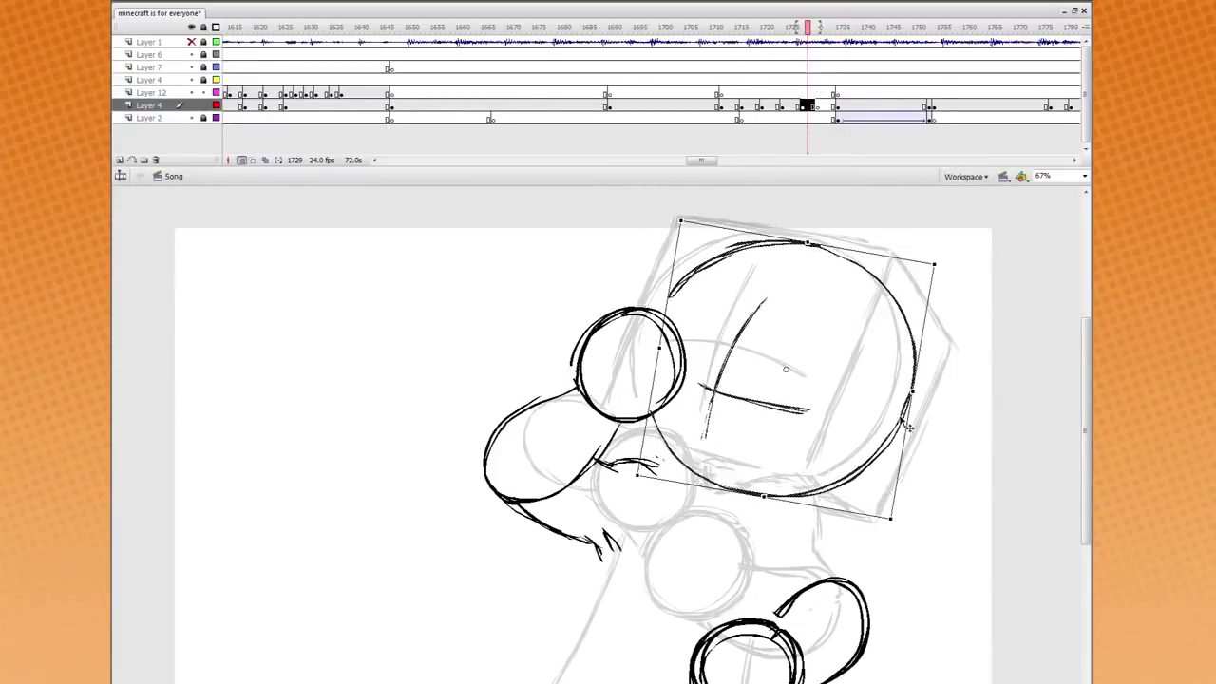
Check the movement between the previous pose and the new pose by comparing frames up to 1729
{"action": "left_click", "coordinate": [804, 79]}
{"action": "left_click", "coordinate": [833, 54]}
{"action": "key", "text": "comma"}
{"action": "key", "text": "comma"}
{"action": "key", "text": "comma"}
{"action": "key", "text": "comma"}
{"action": "key", "text": "comma"}
{"action": "key", "text": "comma"}
{"action": "key", "text": "comma"}
{"action": "key", "text": "comma"}
{"action": "key", "text": "comma"}
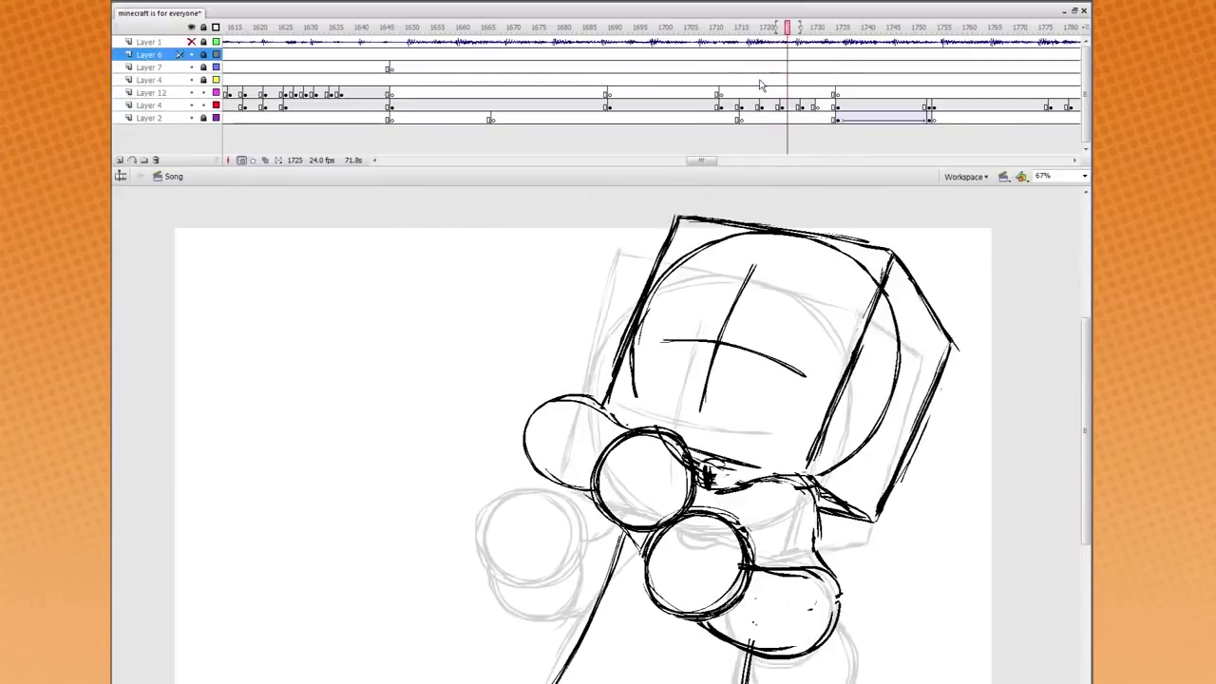
{"action": "key", "text": "period"}
{"action": "key", "text": "period"}
{"action": "key", "text": "period"}
{"action": "key", "text": "period"}
Move the raised arm slightly up beside the head and shift the whole frame 1729 sketch to the right
{"action": "left_click_drag", "start_coordinate": [505, 579], "coordinate": [656, 306]}
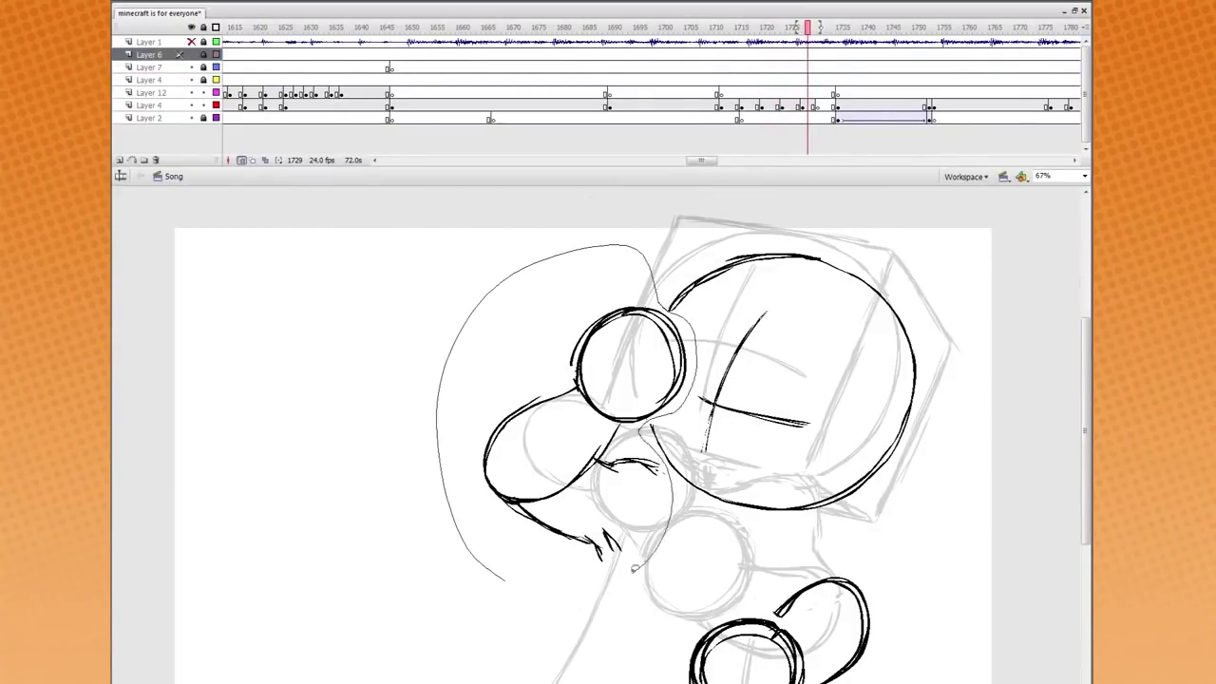
{"action": "key", "text": "ctrl+z"}
{"action": "key", "text": "ctrl+z"}
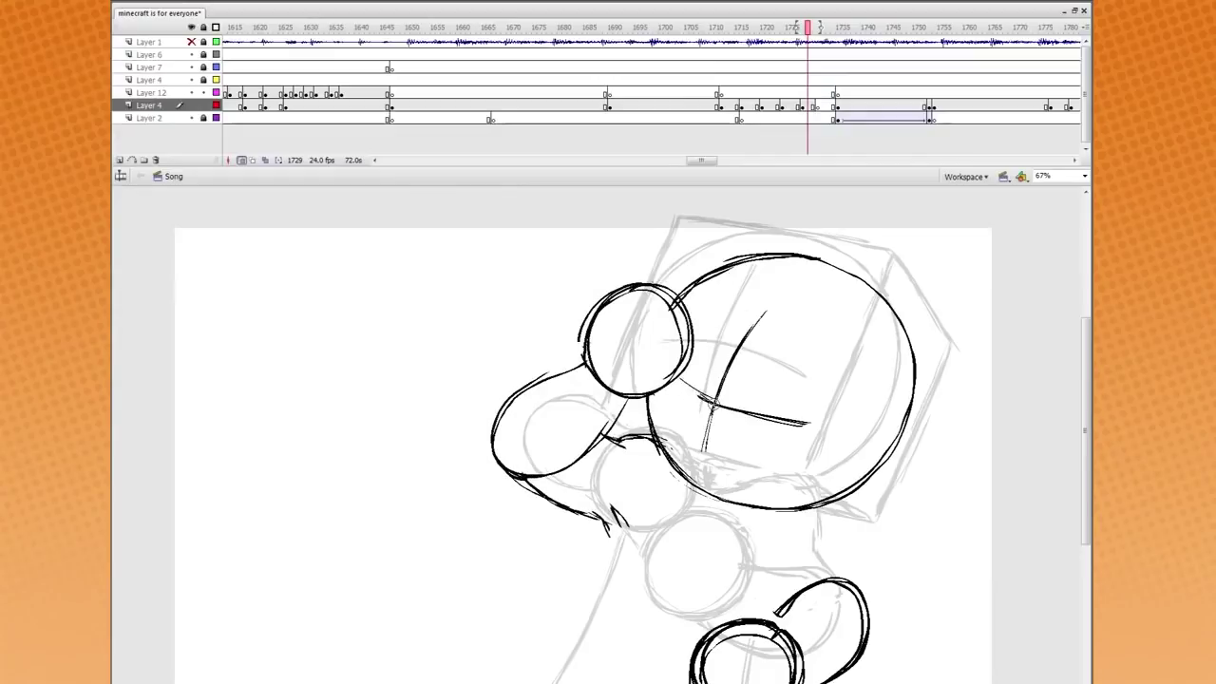
{"action": "mouse_move", "coordinate": [805, 92]}
{"action": "left_mouse_down"}
{"action": "mouse_move", "coordinate": [782, 80]}
{"action": "mouse_move", "coordinate": [833, 66]}
{"action": "mouse_move", "coordinate": [732, 54]}
{"action": "mouse_move", "coordinate": [817, 67]}
{"action": "mouse_move", "coordinate": [844, 54]}
{"action": "mouse_move", "coordinate": [782, 79]}
{"action": "mouse_move", "coordinate": [721, 69]}
{"action": "mouse_move", "coordinate": [779, 79]}
{"action": "mouse_move", "coordinate": [727, 79]}
{"action": "mouse_move", "coordinate": [849, 80]}
{"action": "mouse_move", "coordinate": [678, 78]}
{"action": "mouse_move", "coordinate": [734, 72]}
{"action": "left_mouse_up"}
{"action": "left_click", "coordinate": [807, 105]}
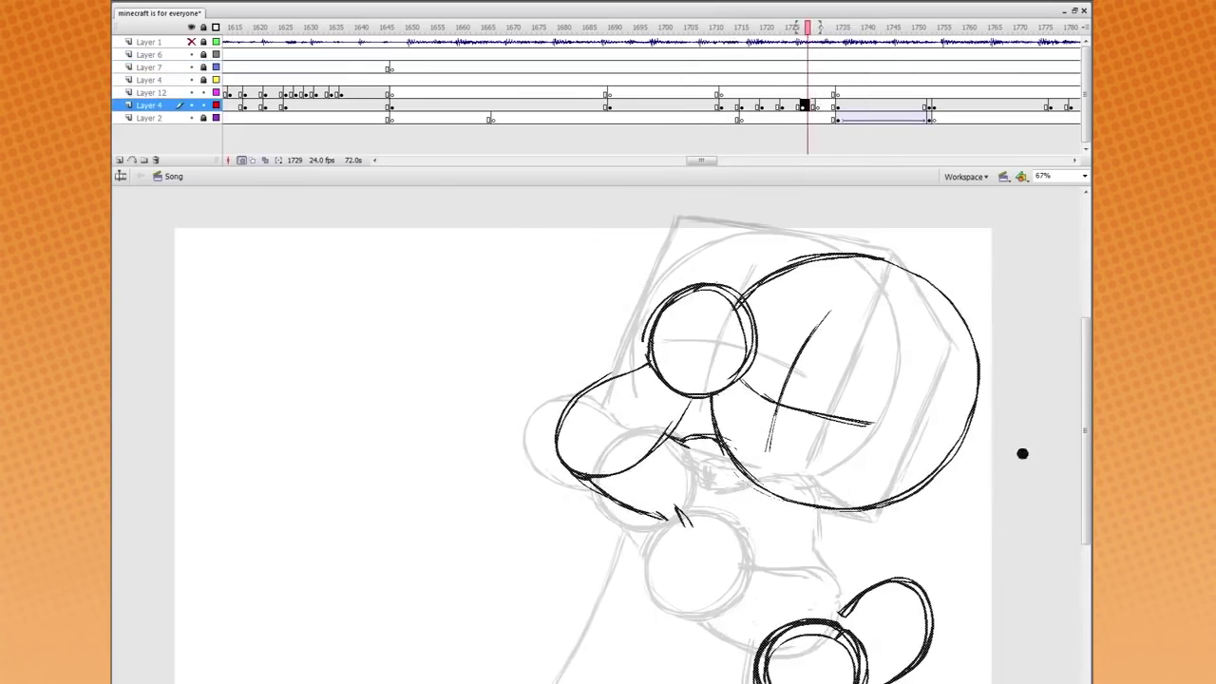
Review the timing and move the run of pose keyframes on Layers 12 and 4 about four frames earlier
{"action": "left_click", "coordinate": [827, 68]}
{"action": "left_click_drag", "start_coordinate": [760, 55], "coordinate": [823, 67]}
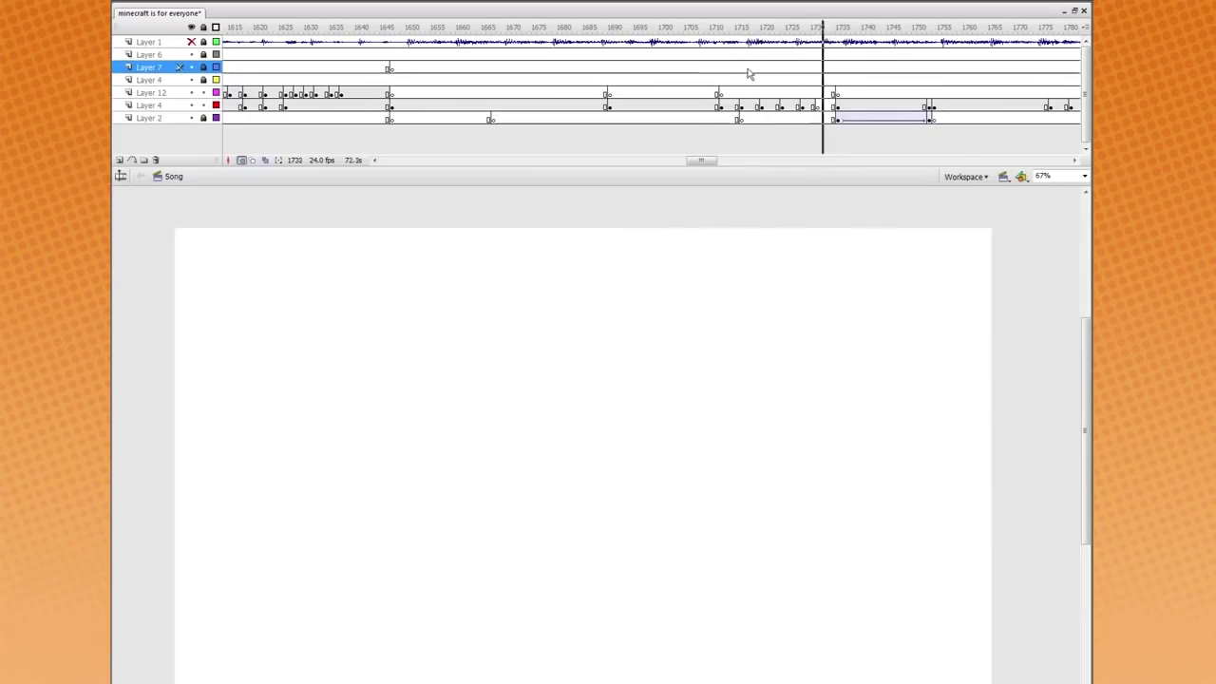
{"action": "mouse_move", "coordinate": [728, 65]}
{"action": "left_mouse_down"}
{"action": "mouse_move", "coordinate": [841, 68]}
{"action": "mouse_move", "coordinate": [624, 42]}
{"action": "mouse_move", "coordinate": [757, 67]}
{"action": "left_mouse_up"}
{"action": "mouse_move", "coordinate": [675, 59]}
{"action": "left_mouse_down"}
{"action": "mouse_move", "coordinate": [581, 65]}
{"action": "mouse_move", "coordinate": [817, 66]}
{"action": "mouse_move", "coordinate": [657, 80]}
{"action": "mouse_move", "coordinate": [590, 69]}
{"action": "mouse_move", "coordinate": [869, 68]}
{"action": "left_mouse_up"}
{"action": "left_click", "coordinate": [801, 107]}
{"action": "mouse_move", "coordinate": [785, 107]}
{"action": "left_mouse_down"}
{"action": "mouse_move", "coordinate": [747, 76]}
{"action": "mouse_move", "coordinate": [669, 81]}
{"action": "mouse_move", "coordinate": [827, 81]}
{"action": "left_mouse_up"}
{"action": "left_click", "coordinate": [797, 106]}
{"action": "left_click", "coordinate": [782, 106]}
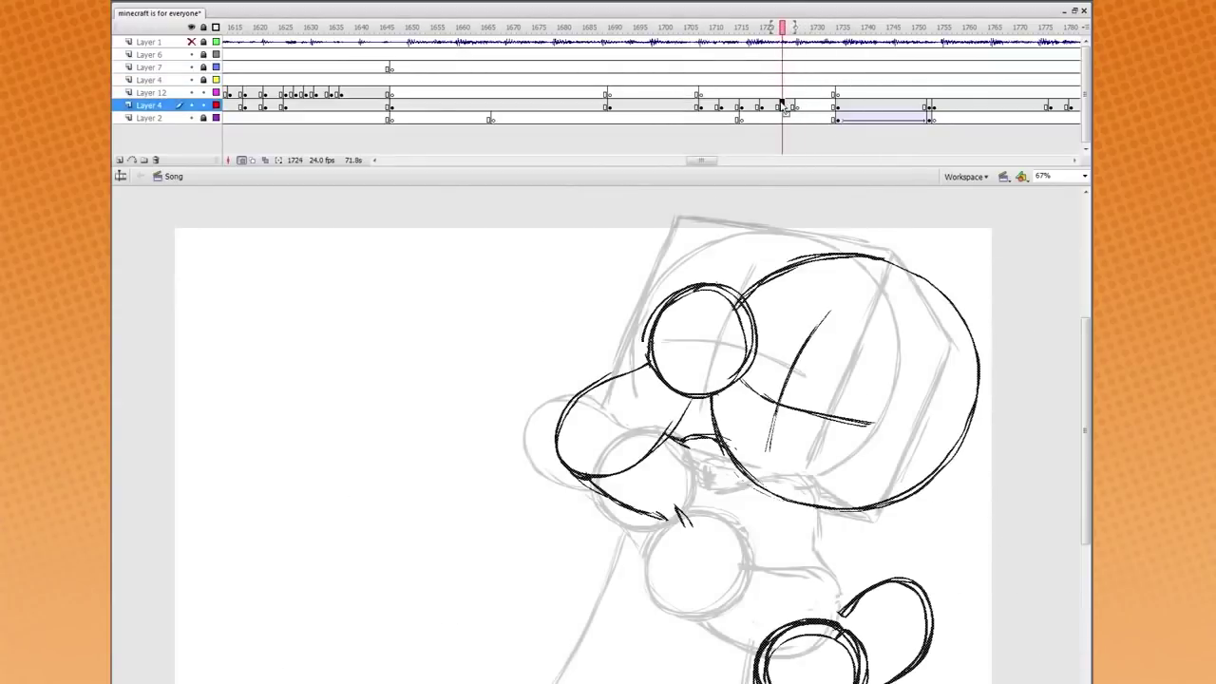
Sketch the tilted box head with its side face around the head circle on frame 1724 of Layer 4
{"action": "left_click_drag", "start_coordinate": [798, 518], "coordinate": [857, 538]}
{"action": "left_click_drag", "start_coordinate": [936, 372], "coordinate": [914, 428]}
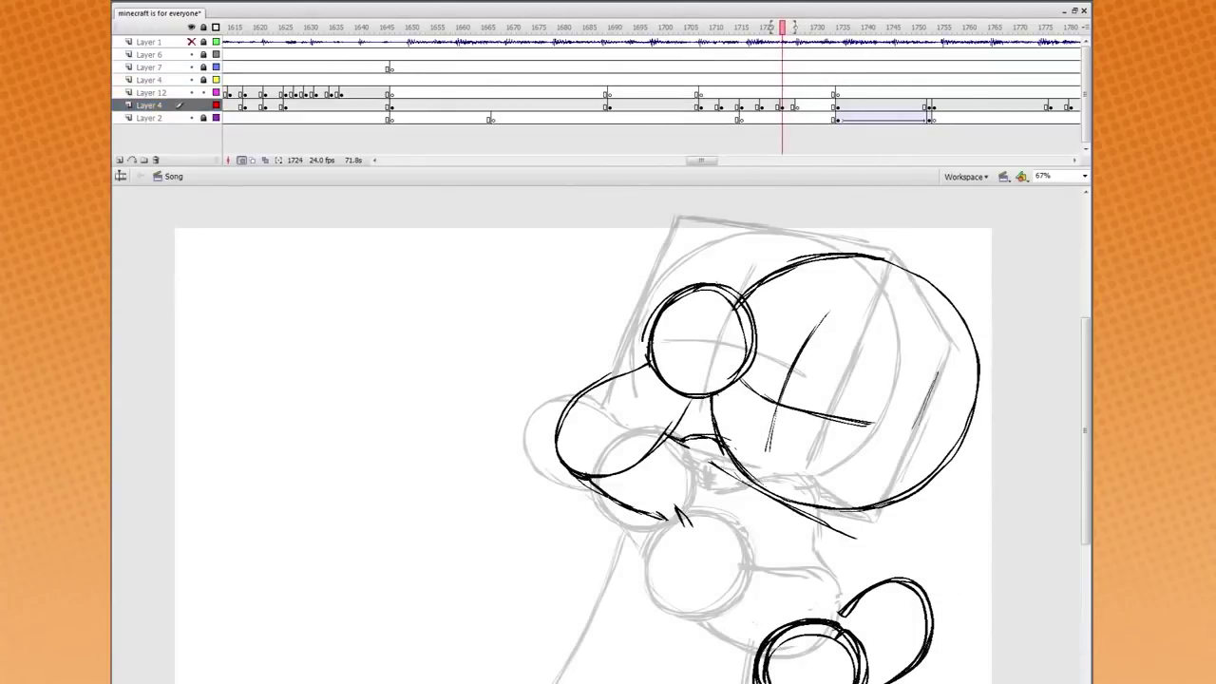
{"action": "left_click_drag", "start_coordinate": [967, 300], "coordinate": [872, 542]}
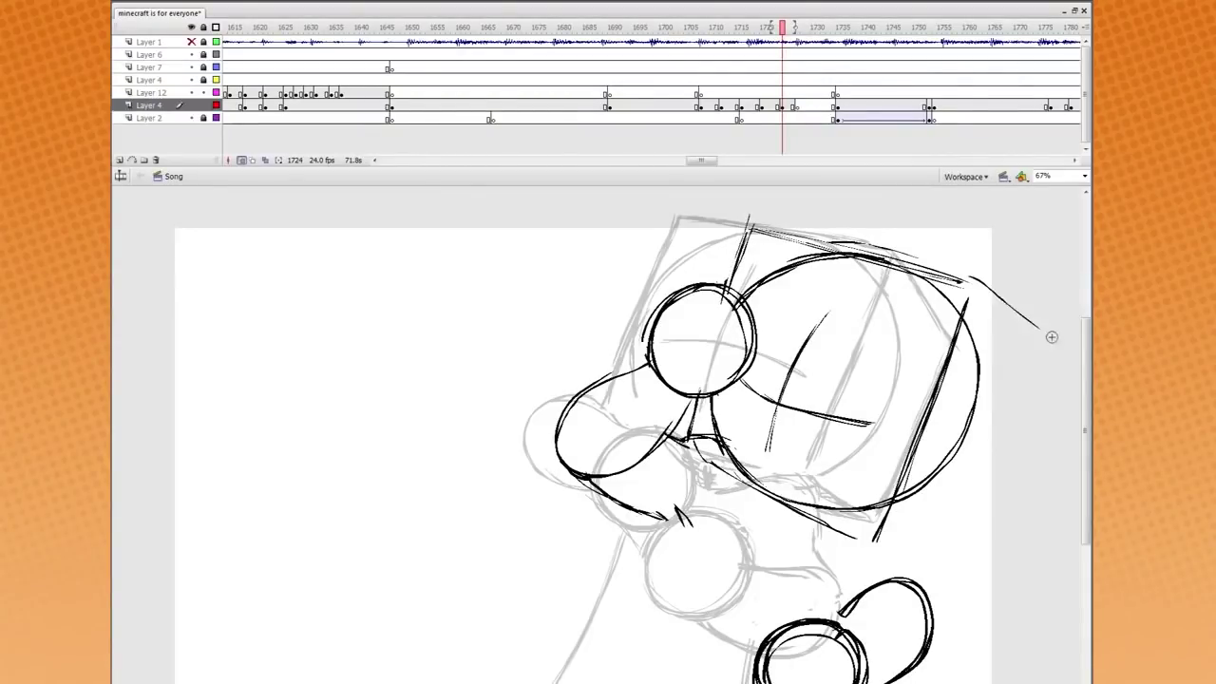
{"action": "left_click_drag", "start_coordinate": [1034, 340], "coordinate": [976, 492]}
{"action": "left_click_drag", "start_coordinate": [1024, 372], "coordinate": [965, 507]}
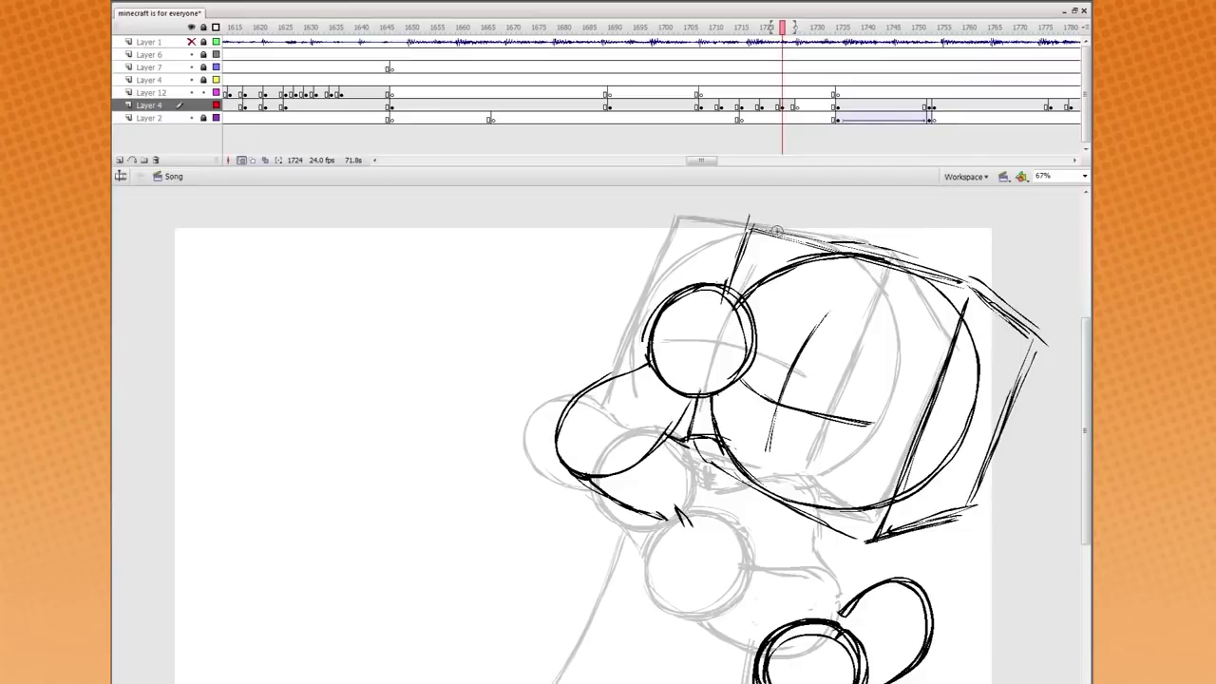
Compare the box head with the earlier pose and reinforce its upper-left corner and left edge on frame 1724
{"action": "left_click", "coordinate": [747, 80]}
{"action": "left_click", "coordinate": [795, 69]}
{"action": "left_click", "coordinate": [746, 79]}
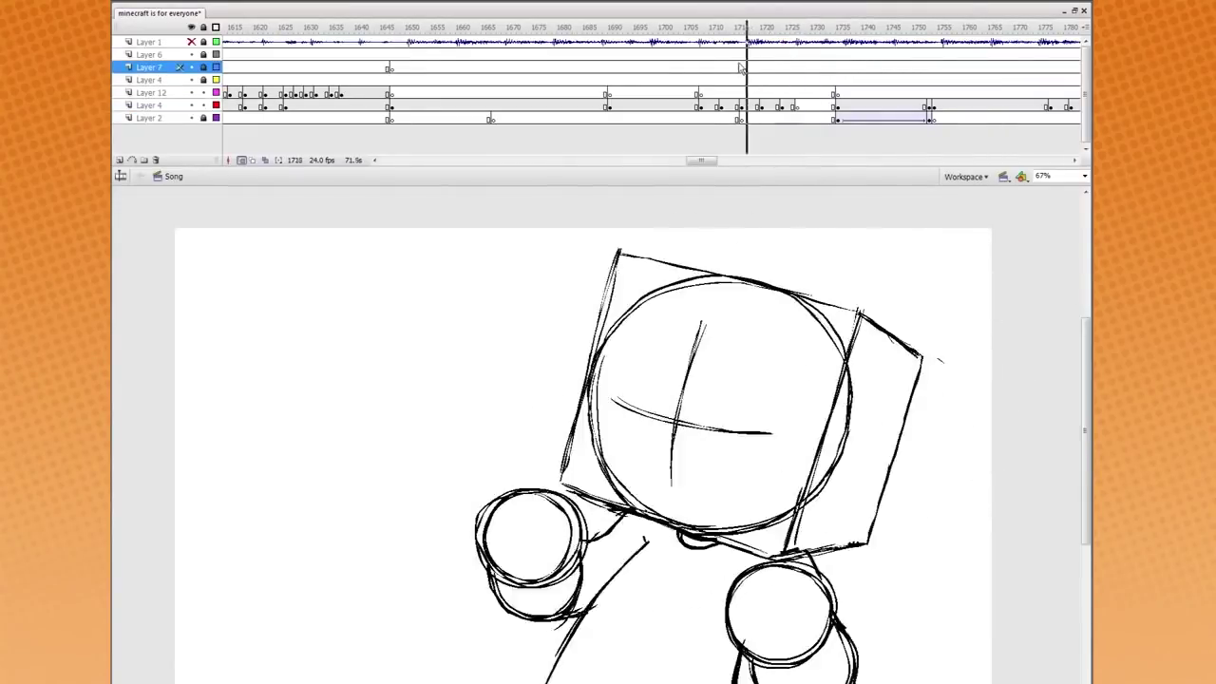
{"action": "left_click", "coordinate": [784, 104]}
{"action": "left_click_drag", "start_coordinate": [758, 228], "coordinate": [738, 285]}
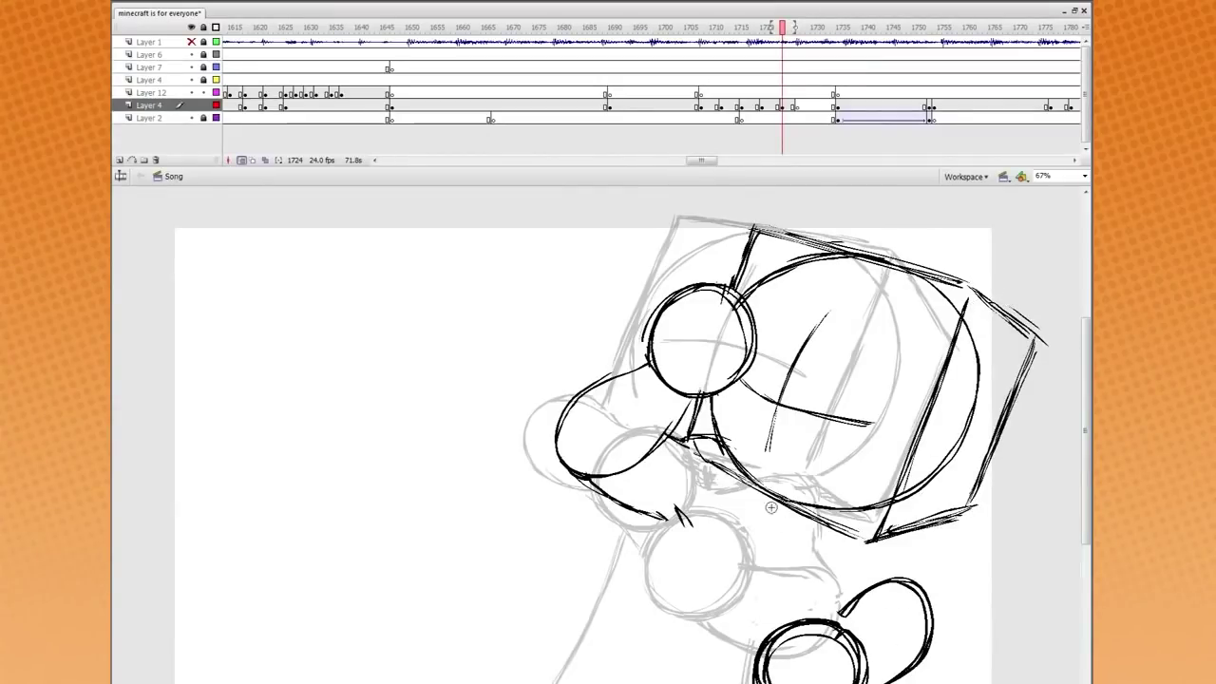
Sketch the torso's left side, the small neck curve and the right shoulder lines beneath the box head on frame 1724
{"action": "left_click_drag", "start_coordinate": [670, 534], "coordinate": [587, 642]}
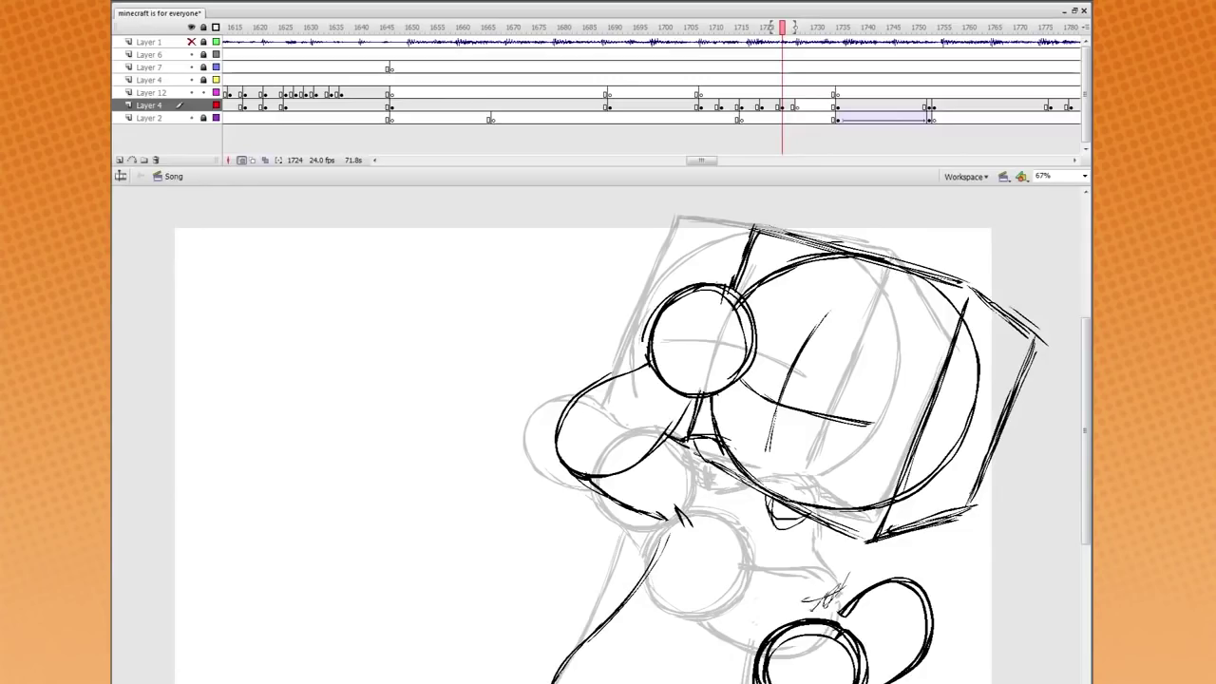
{"action": "mouse_move", "coordinate": [793, 95]}
{"action": "left_mouse_down"}
{"action": "mouse_move", "coordinate": [751, 69]}
{"action": "mouse_move", "coordinate": [836, 68]}
{"action": "mouse_move", "coordinate": [742, 66]}
{"action": "mouse_move", "coordinate": [803, 54]}
{"action": "mouse_move", "coordinate": [751, 54]}
{"action": "mouse_move", "coordinate": [783, 30]}
{"action": "left_mouse_up"}
{"action": "left_click", "coordinate": [150, 105]}
{"action": "mouse_move", "coordinate": [859, 534]}
{"action": "left_mouse_down"}
{"action": "mouse_move", "coordinate": [836, 619]}
{"action": "mouse_move", "coordinate": [826, 527]}
{"action": "left_mouse_up"}
{"action": "left_click_drag", "start_coordinate": [884, 540], "coordinate": [912, 608]}
Play back the rough animation around frames 1717 to 1732 and examine the timing of the poses
{"action": "key", "text": "Return"}
{"action": "left_click_drag", "start_coordinate": [746, 69], "coordinate": [758, 72]}
{"action": "key", "text": "Return"}
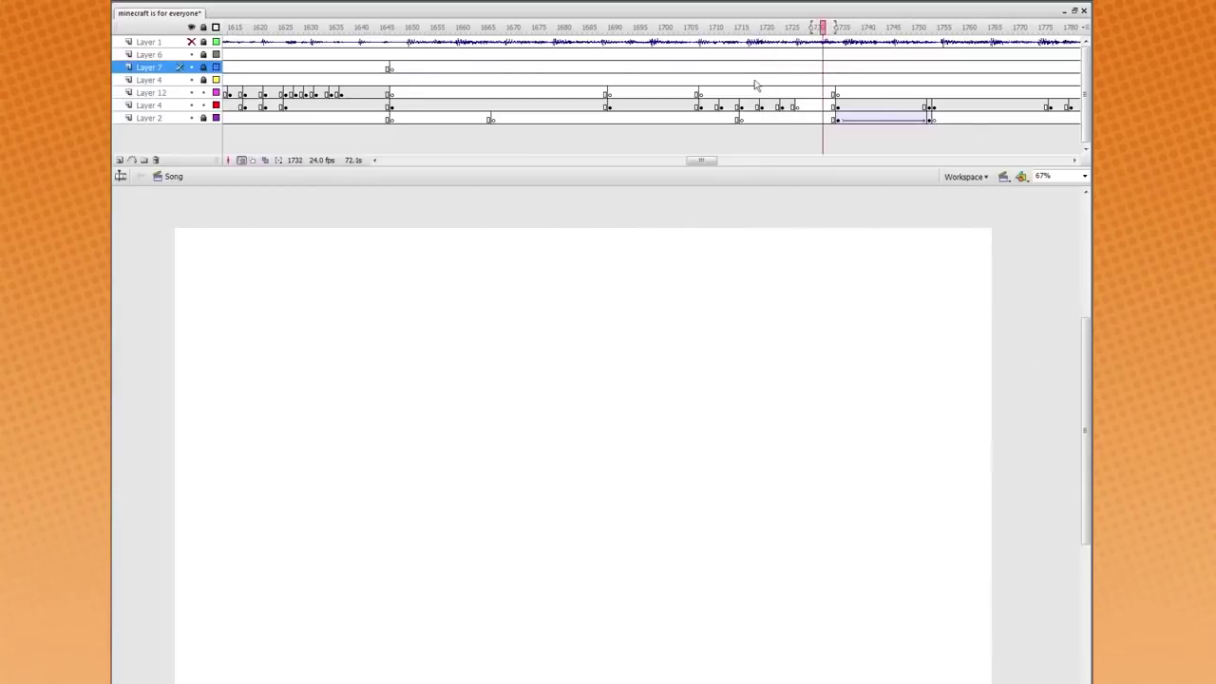
{"action": "left_click", "coordinate": [790, 118]}
{"action": "left_click", "coordinate": [767, 92]}
{"action": "key", "text": "Return"}
{"action": "left_click", "coordinate": [745, 86]}
{"action": "key", "text": "Return"}
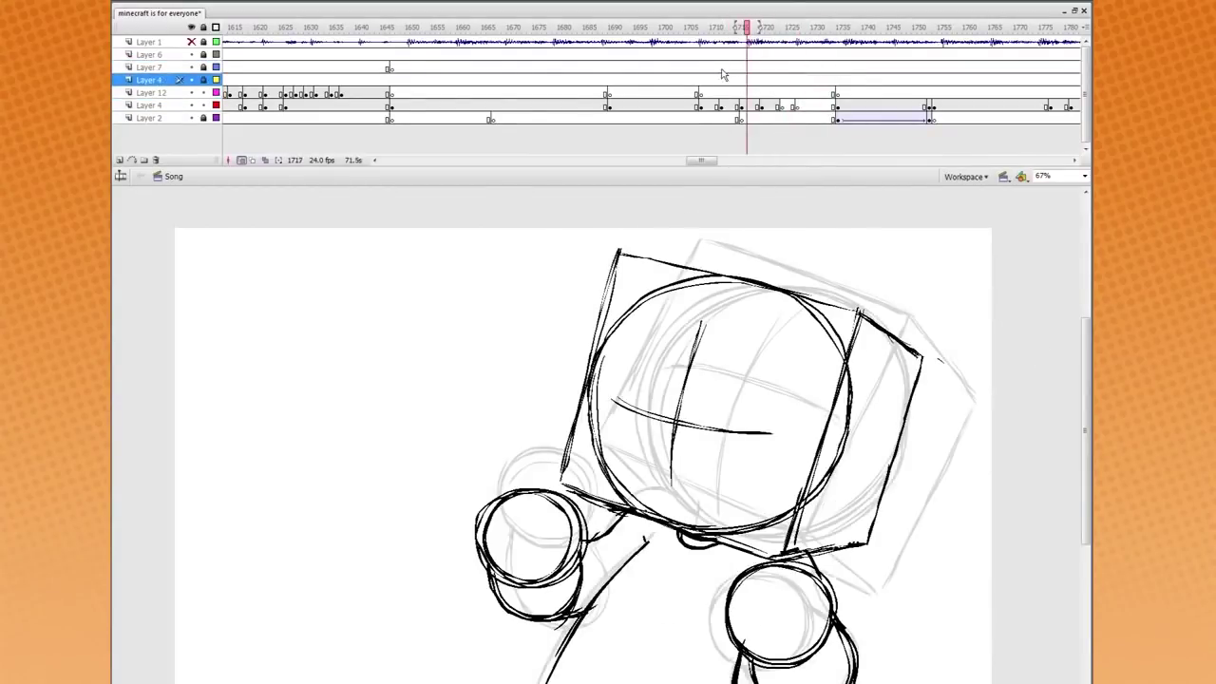
Remove both arms from the box-headed pose on frame 1723 of Layer 4 and reuse the drawing on frame 1720
{"action": "left_click", "coordinate": [777, 105]}
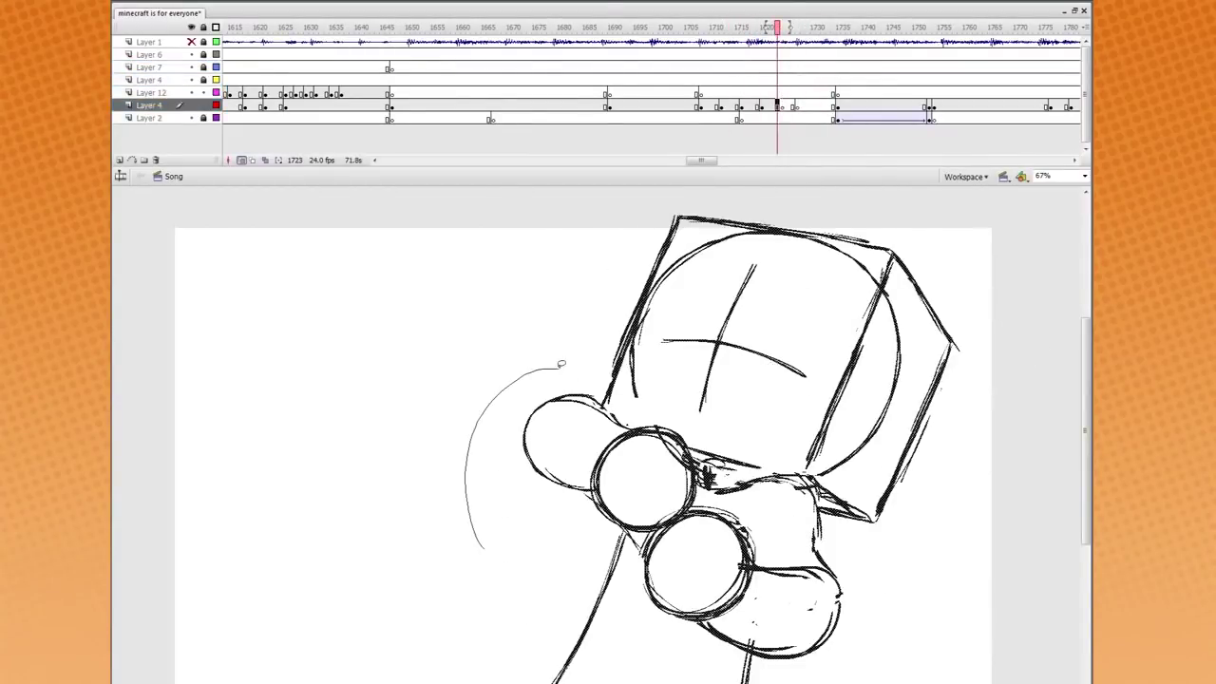
{"action": "left_click_drag", "start_coordinate": [777, 106], "coordinate": [760, 105]}
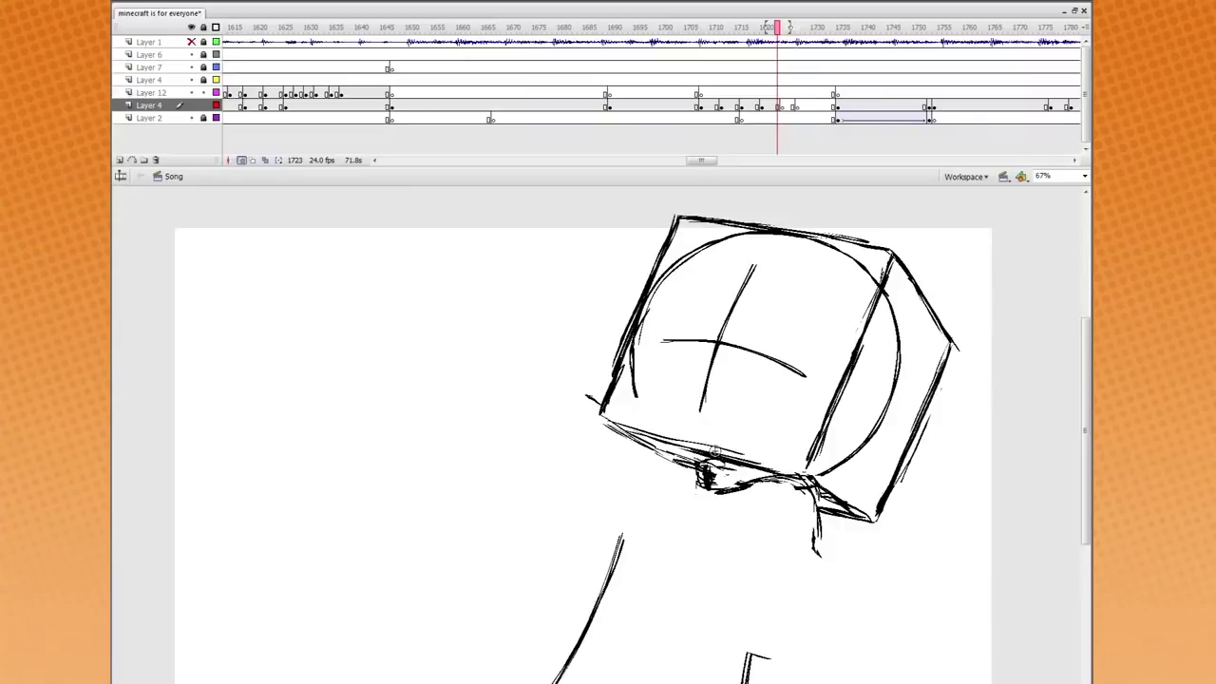
{"action": "mouse_move", "coordinate": [777, 106]}
{"action": "left_mouse_down"}
{"action": "mouse_move", "coordinate": [727, 105]}
{"action": "mouse_move", "coordinate": [762, 107]}
{"action": "left_mouse_up"}
{"action": "left_click", "coordinate": [766, 106]}
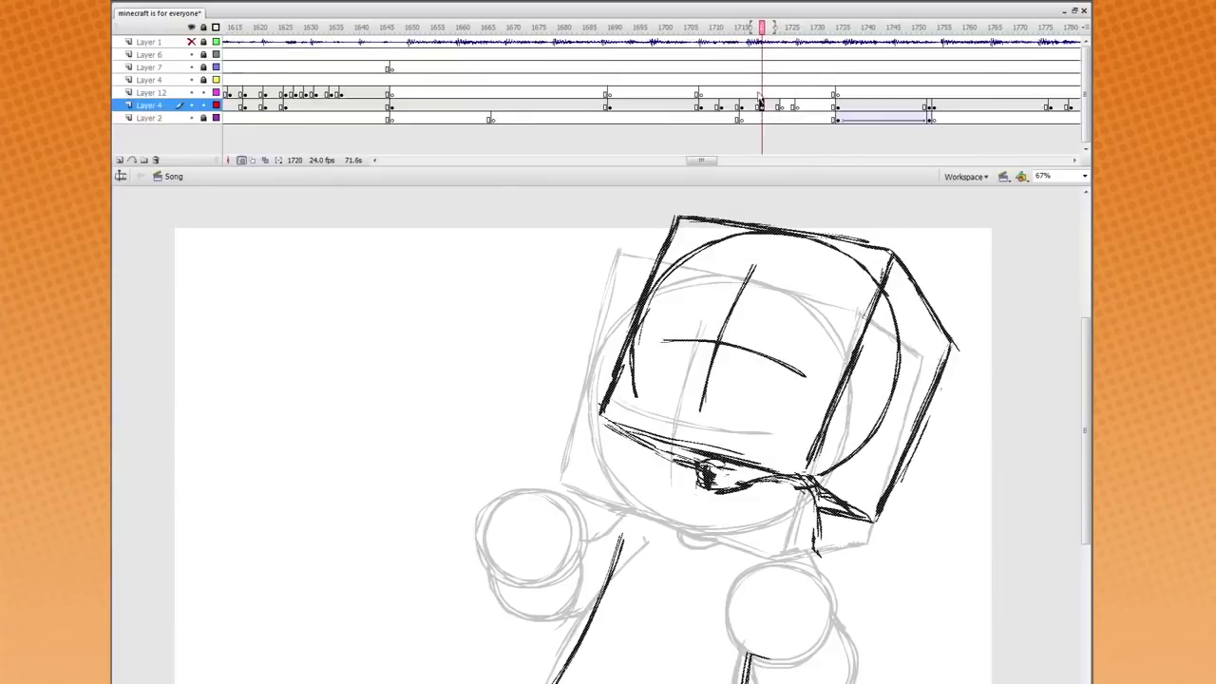
Shift the box head slightly left on frame 1720 of Layer 4 and scrub the neighbouring frames to check the motion
{"action": "left_click_drag", "start_coordinate": [1031, 376], "coordinate": [855, 557]}
{"action": "left_click_drag", "start_coordinate": [594, 200], "coordinate": [583, 206]}
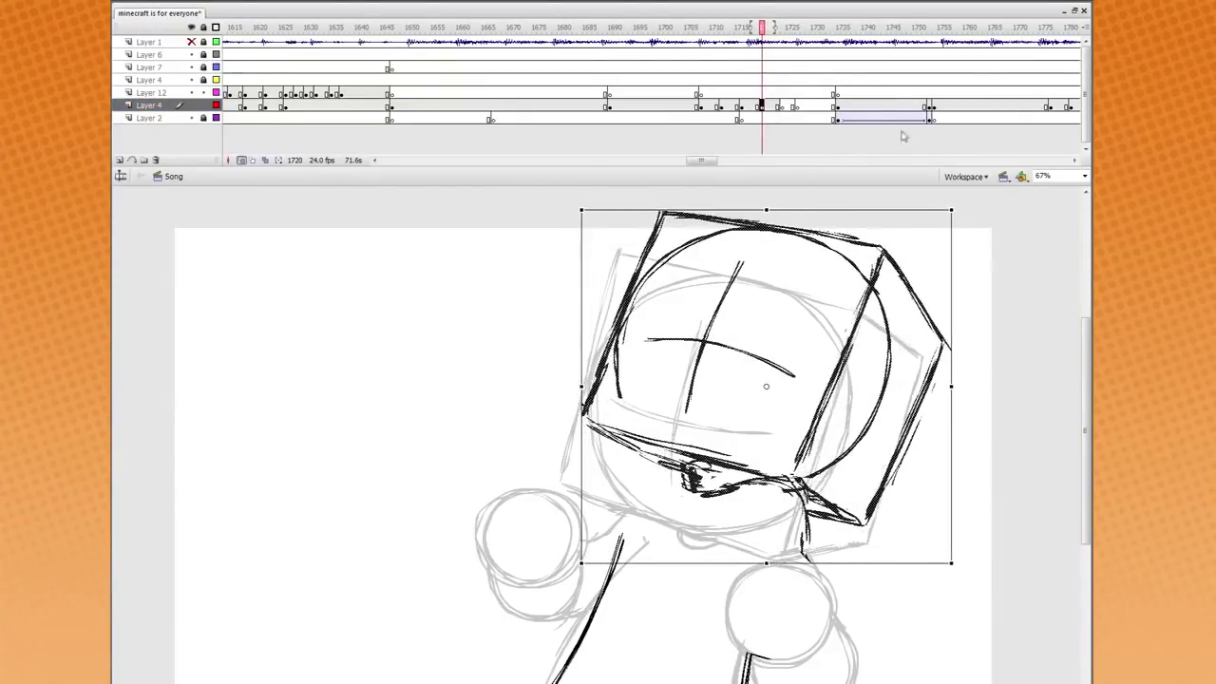
{"action": "left_click", "coordinate": [803, 79]}
{"action": "mouse_move", "coordinate": [729, 69]}
{"action": "left_mouse_down"}
{"action": "mouse_move", "coordinate": [752, 78]}
{"action": "mouse_move", "coordinate": [712, 80]}
{"action": "mouse_move", "coordinate": [768, 81]}
{"action": "mouse_move", "coordinate": [727, 76]}
{"action": "left_mouse_up"}
{"action": "left_click", "coordinate": [761, 105]}
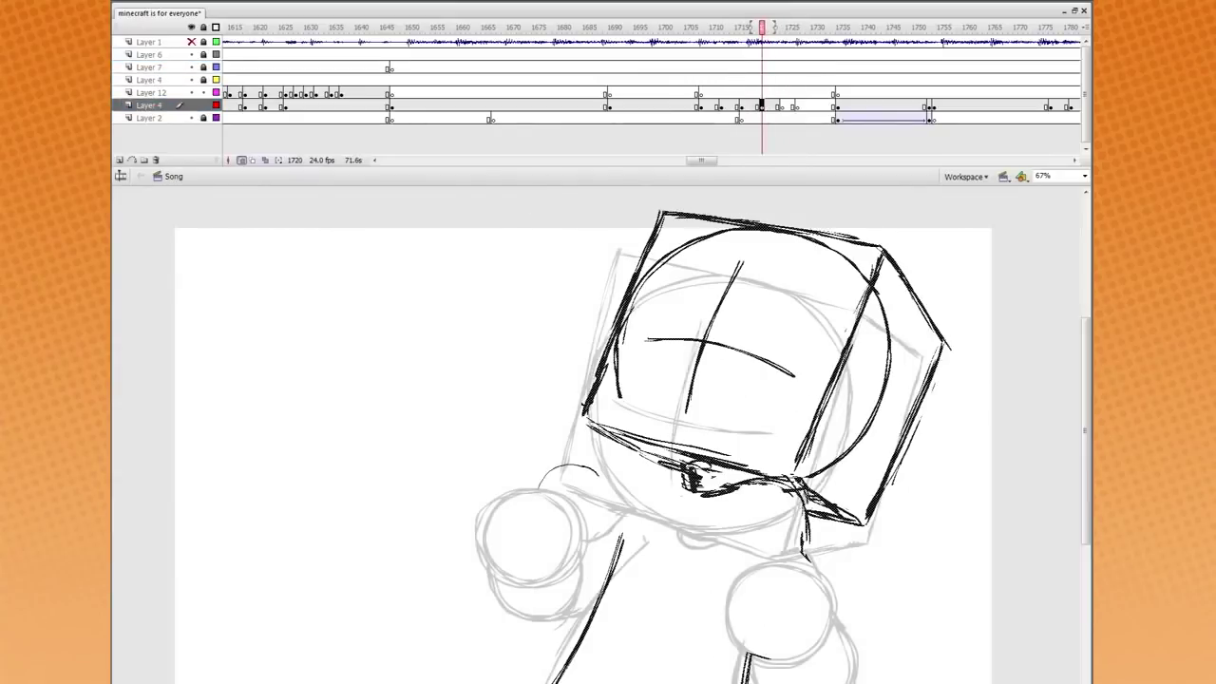
Sketch both arms with round fists and the shoulder line beneath the box head on frame 1720
{"action": "left_click", "coordinate": [525, 535]}
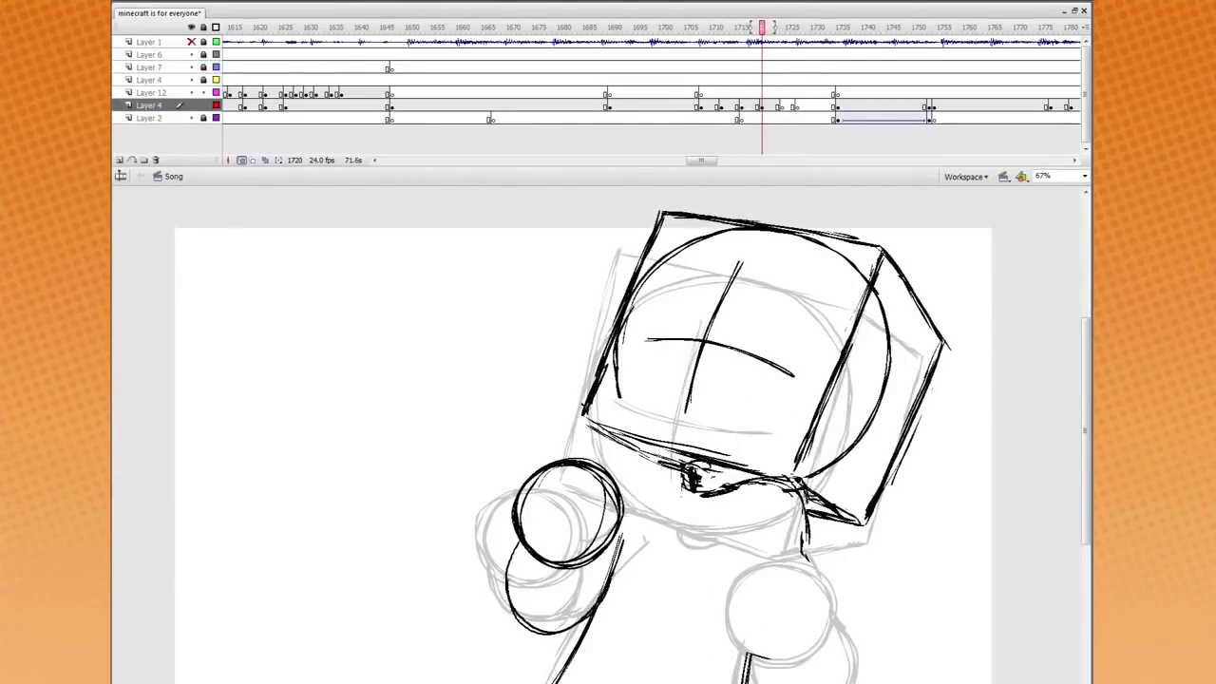
{"action": "mouse_move", "coordinate": [755, 107]}
{"action": "left_mouse_down"}
{"action": "mouse_move", "coordinate": [725, 107]}
{"action": "mouse_move", "coordinate": [792, 106]}
{"action": "mouse_move", "coordinate": [754, 106]}
{"action": "mouse_move", "coordinate": [767, 114]}
{"action": "left_mouse_up"}
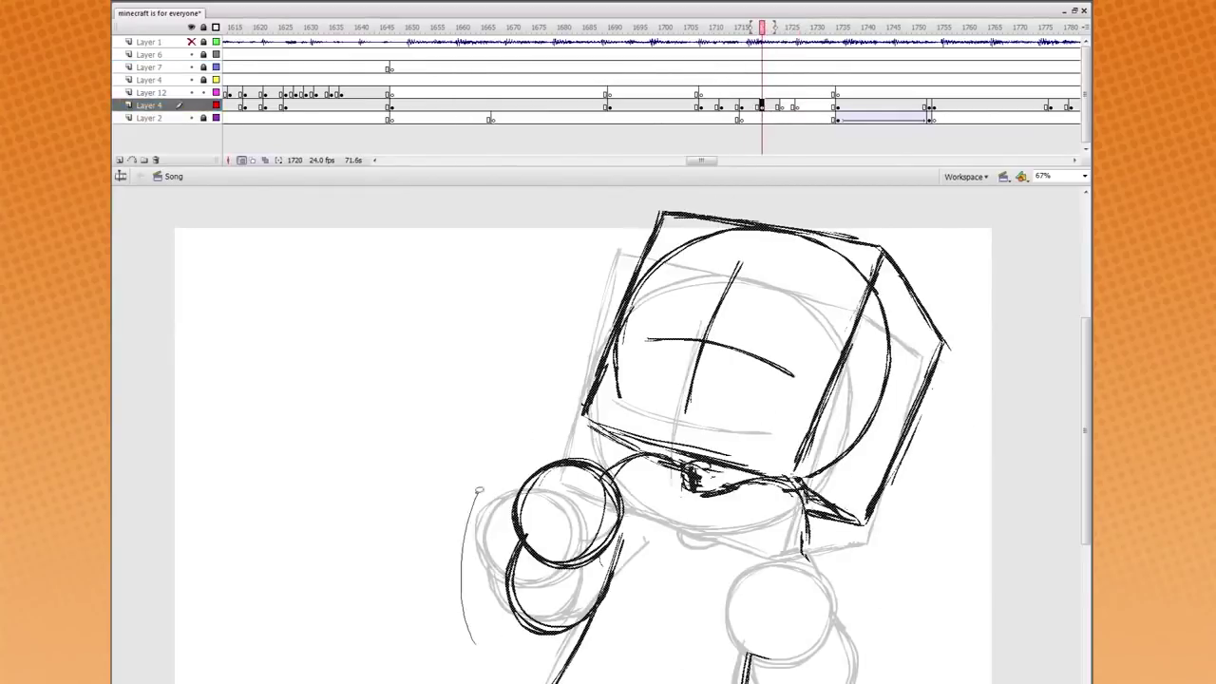
{"action": "scroll", "coordinate": [583, 434], "scroll_direction": "down", "scroll_amount": 2}
{"action": "mouse_move", "coordinate": [761, 80]}
{"action": "left_mouse_down"}
{"action": "mouse_move", "coordinate": [703, 80]}
{"action": "mouse_move", "coordinate": [797, 73]}
{"action": "left_mouse_up"}
{"action": "left_click", "coordinate": [768, 105]}
{"action": "scroll", "coordinate": [1055, 282], "scroll_direction": "up", "scroll_amount": 2}
{"action": "scroll", "coordinate": [1054, 282], "scroll_direction": "down", "scroll_amount": 1}
Sketch a new head circle on frame 1724 of Layer 4 over the faint previous pose
{"action": "left_click", "coordinate": [632, 442]}
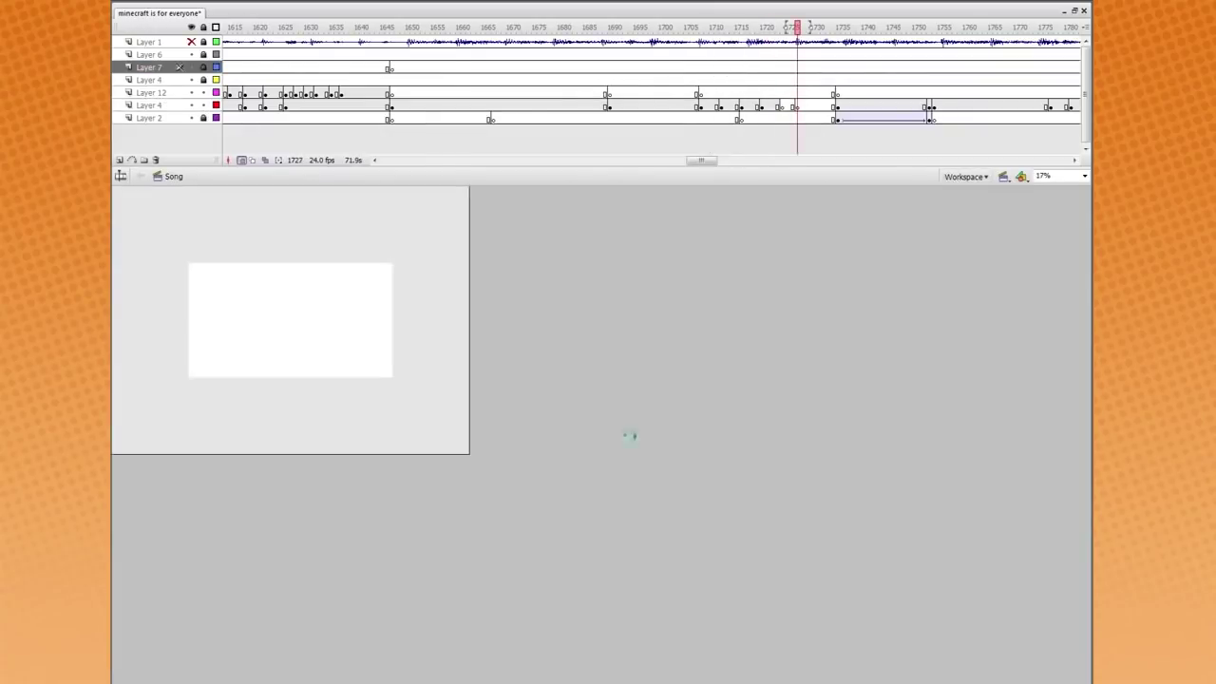
{"action": "mouse_move", "coordinate": [715, 76]}
{"action": "left_mouse_down"}
{"action": "mouse_move", "coordinate": [788, 83]}
{"action": "mouse_move", "coordinate": [700, 84]}
{"action": "mouse_move", "coordinate": [795, 83]}
{"action": "mouse_move", "coordinate": [722, 84]}
{"action": "left_mouse_up"}
{"action": "left_click", "coordinate": [411, 311]}
{"action": "left_click", "coordinate": [781, 105]}
{"action": "left_click", "coordinate": [684, 608]}
{"action": "left_click_drag", "start_coordinate": [482, 207], "coordinate": [855, 642]}
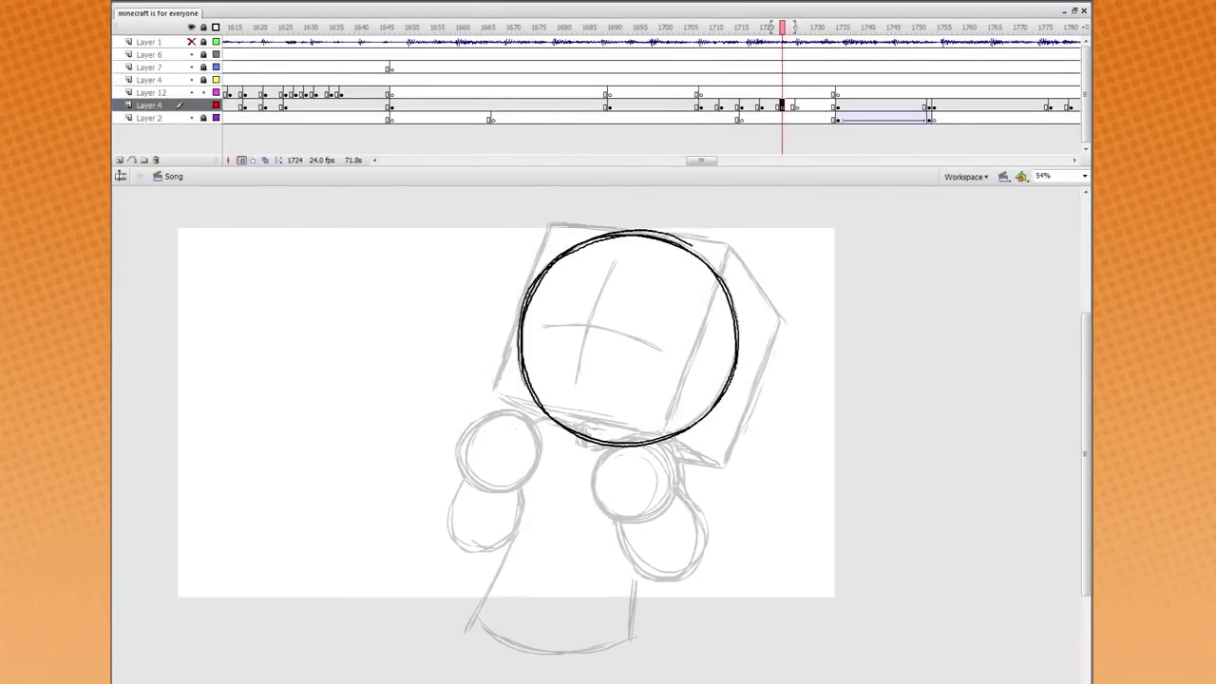
Shift the head circle down and left, sketch curved face guidelines inside it, and flip through the preceding frames to compare
{"action": "left_click_drag", "start_coordinate": [608, 287], "coordinate": [583, 446]}
{"action": "key", "text": "comma"}
{"action": "key", "text": "comma"}
{"action": "key", "text": "comma"}
{"action": "key", "text": "comma"}
{"action": "key", "text": "comma"}
{"action": "key", "text": "period"}
{"action": "key", "text": "period"}
{"action": "key", "text": "period"}
{"action": "key", "text": "period"}
{"action": "key", "text": "period"}
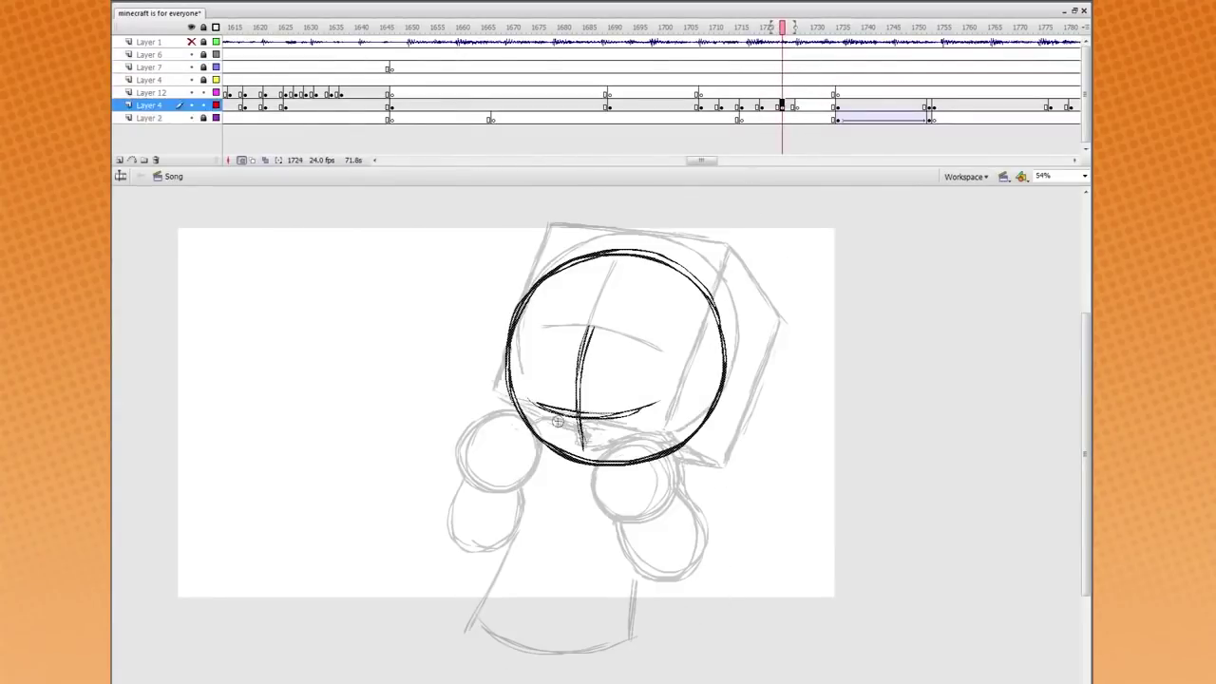
Undo the curved face guidelines and resketch them slightly further left on frame 1724
{"action": "key", "text": "ctrl+z"}
{"action": "key", "text": "ctrl+z"}
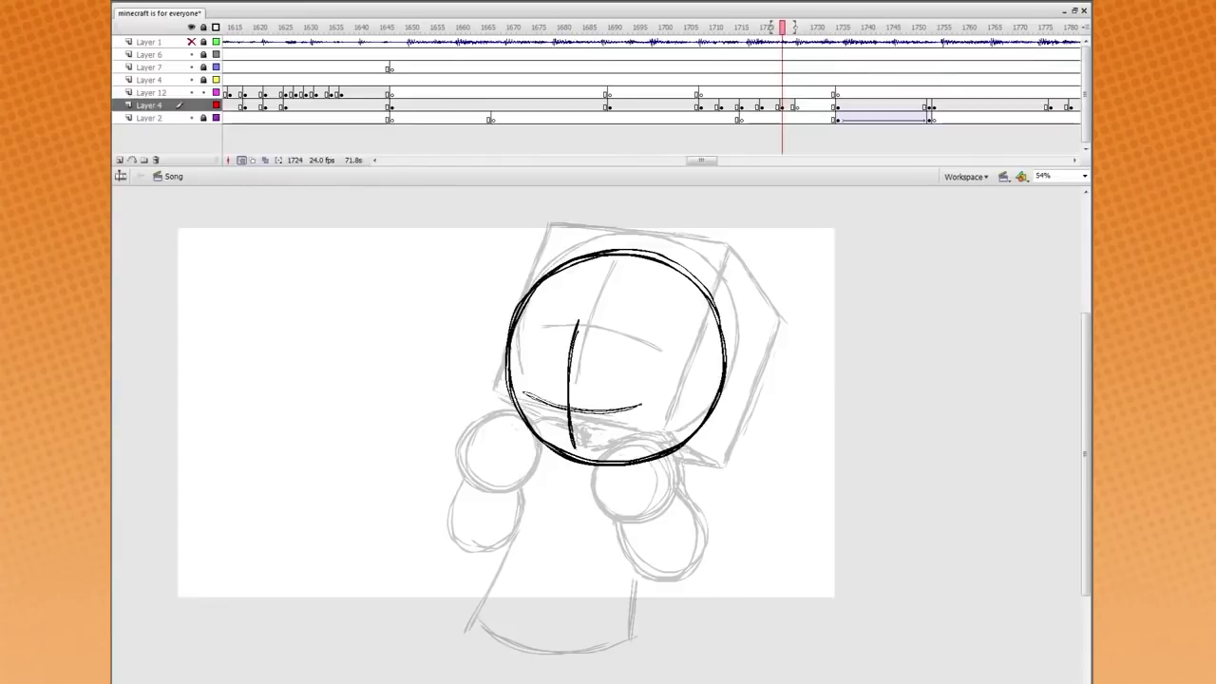
Make frame 1725 of Layer 4 a keyframe with the head shifted left, and delete its face guidelines
{"action": "mouse_move", "coordinate": [782, 106]}
{"action": "left_mouse_down"}
{"action": "mouse_move", "coordinate": [750, 105]}
{"action": "mouse_move", "coordinate": [786, 105]}
{"action": "left_mouse_up"}
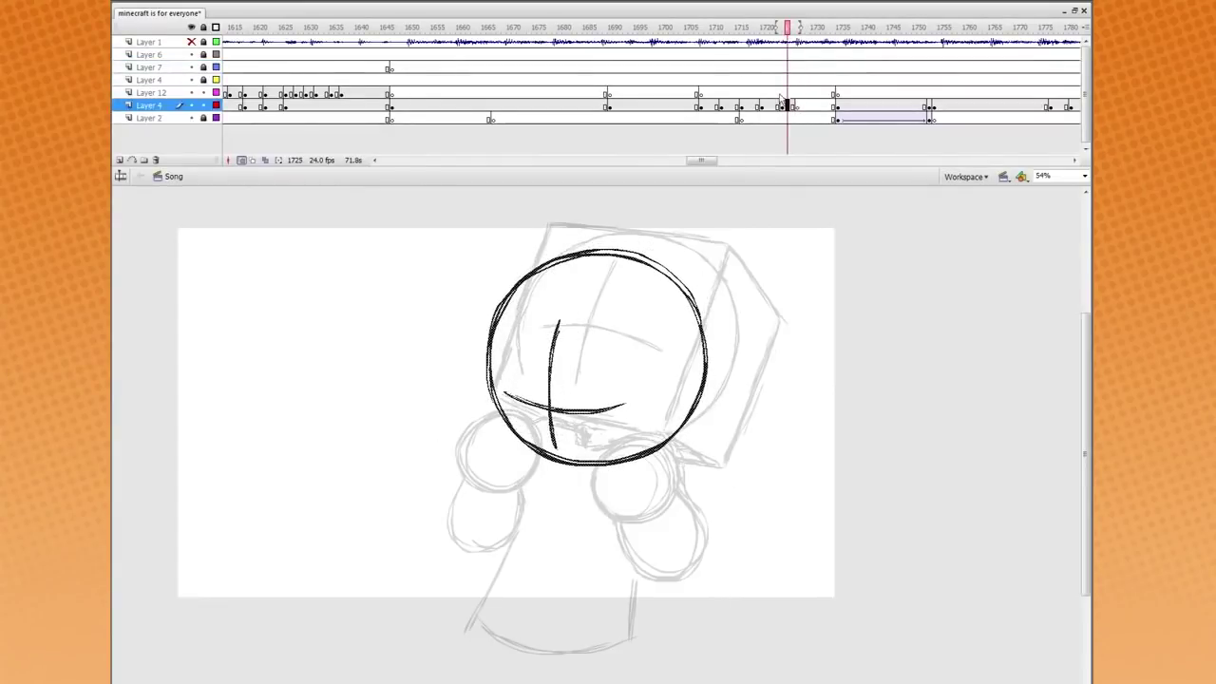
{"action": "left_click", "coordinate": [550, 445]}
{"action": "key", "text": "Delete"}
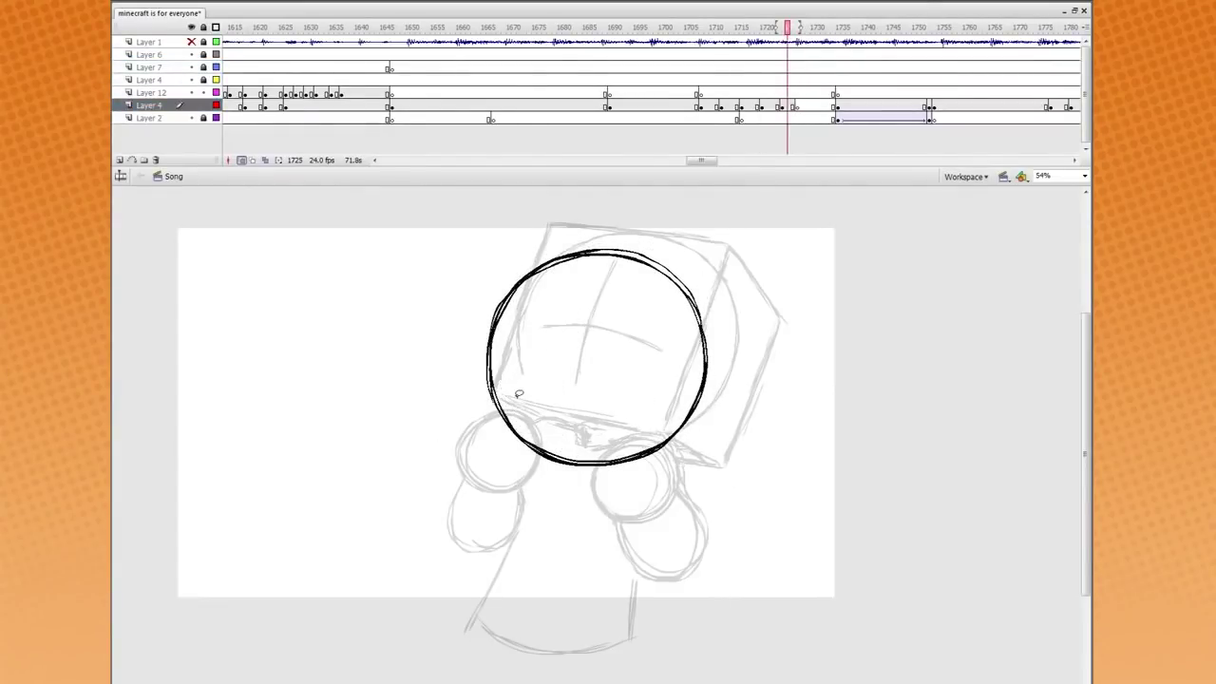